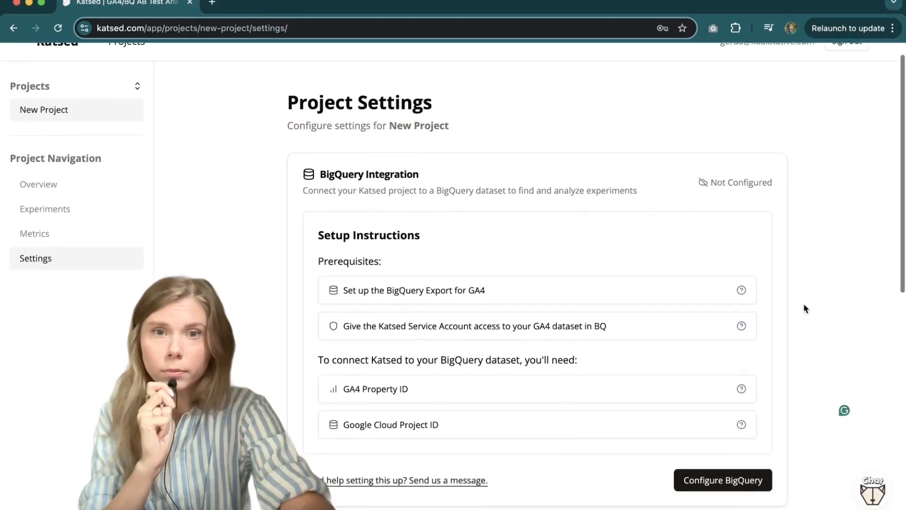
Step: Open and read the help notes for setting up the BigQuery export and granting the Katsed service account access
click(727, 259)
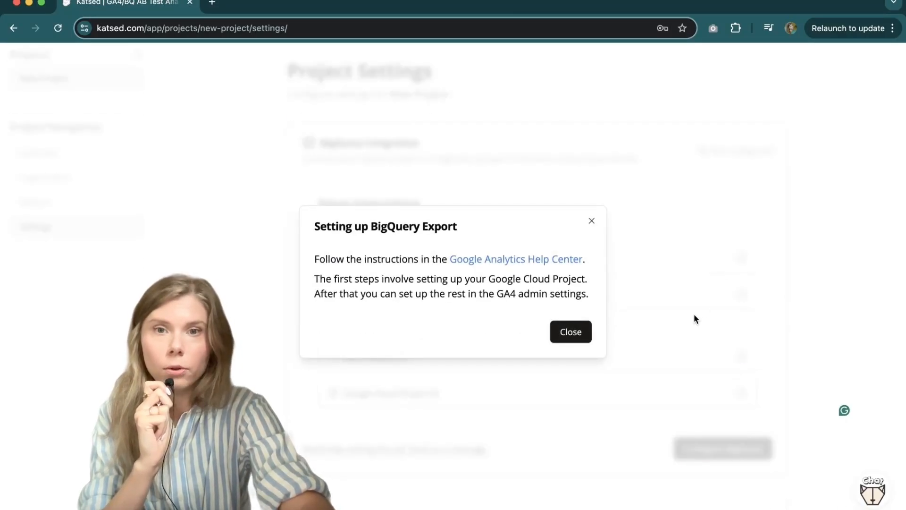
click(695, 300)
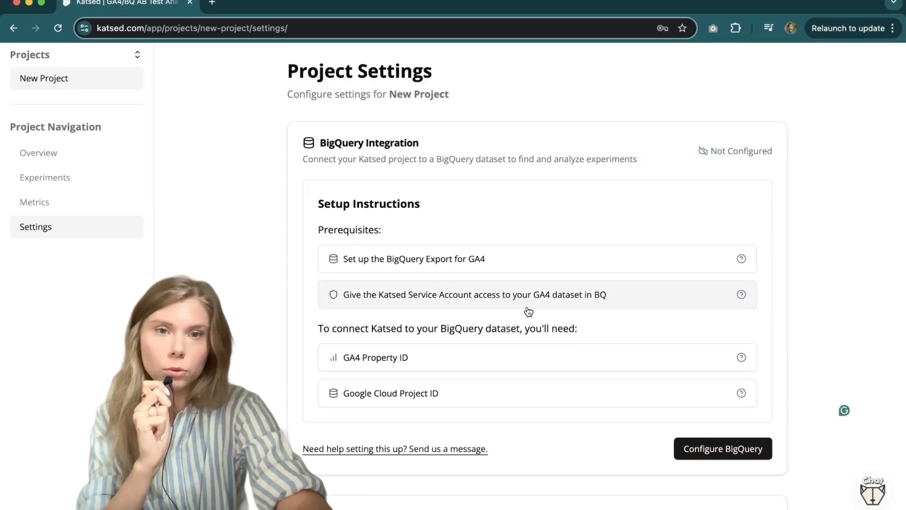
click(599, 296)
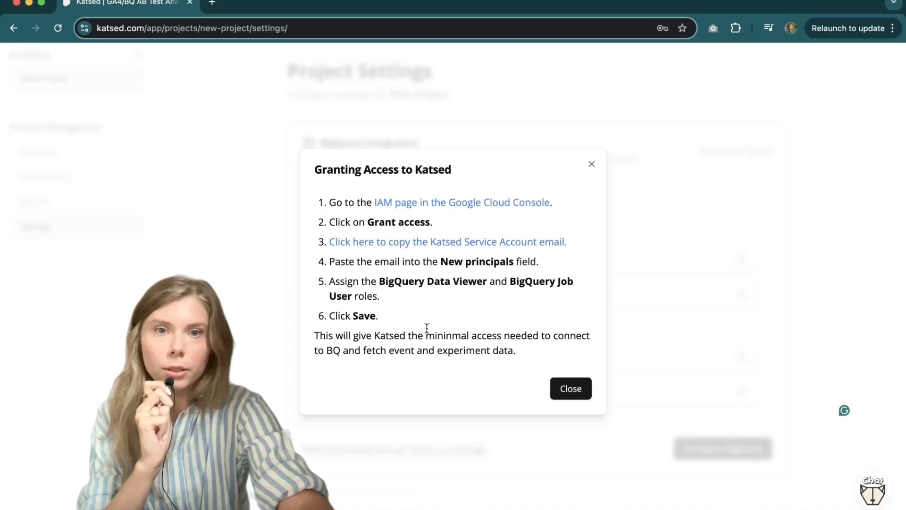
key(Escape)
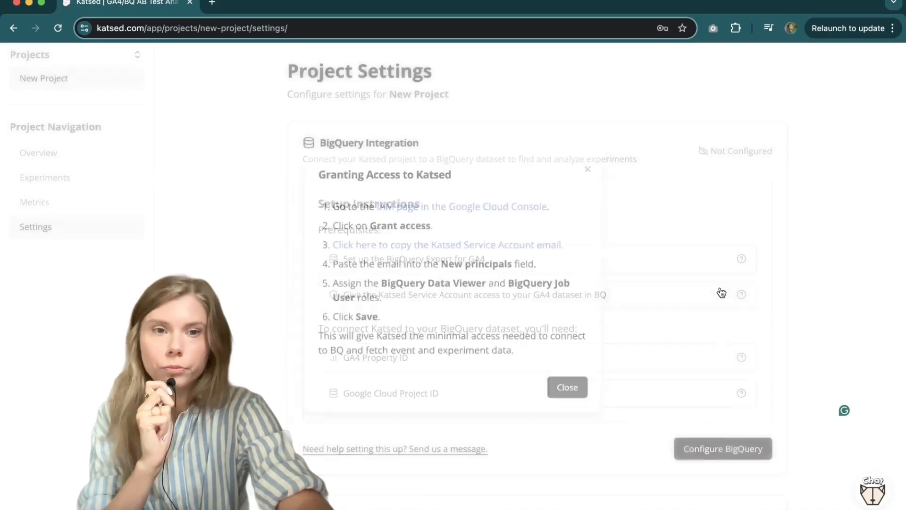
Step: Read the help note explaining where to find the GA4 Property ID
scroll(580, 309, down, 2)
scroll(576, 307, down, 1)
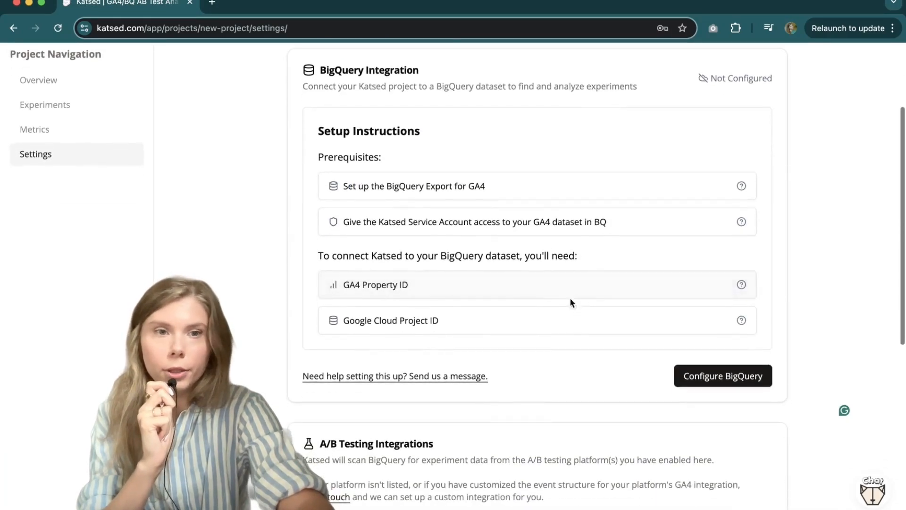
click(501, 286)
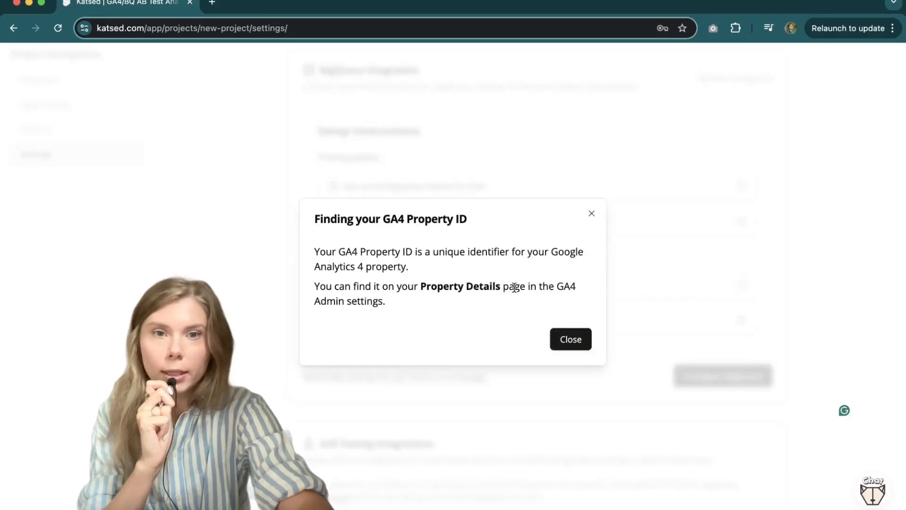
key(Escape)
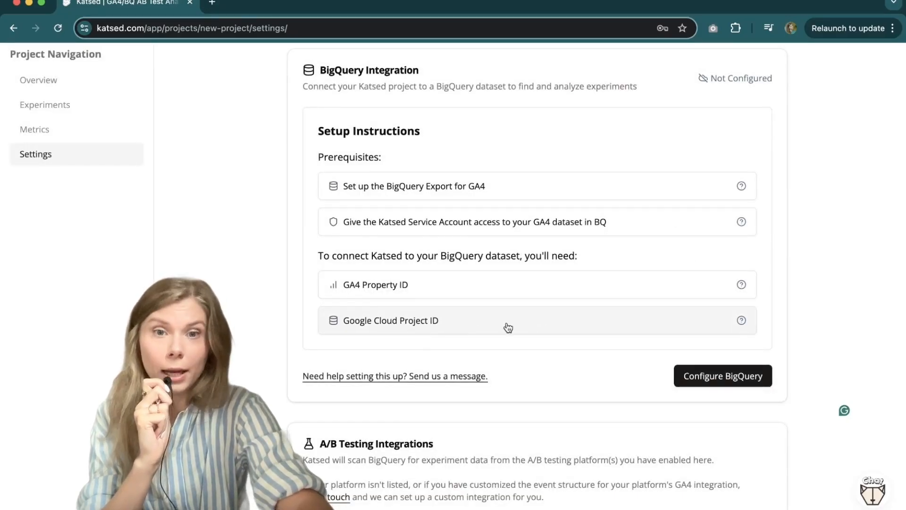
click(508, 327)
click(700, 302)
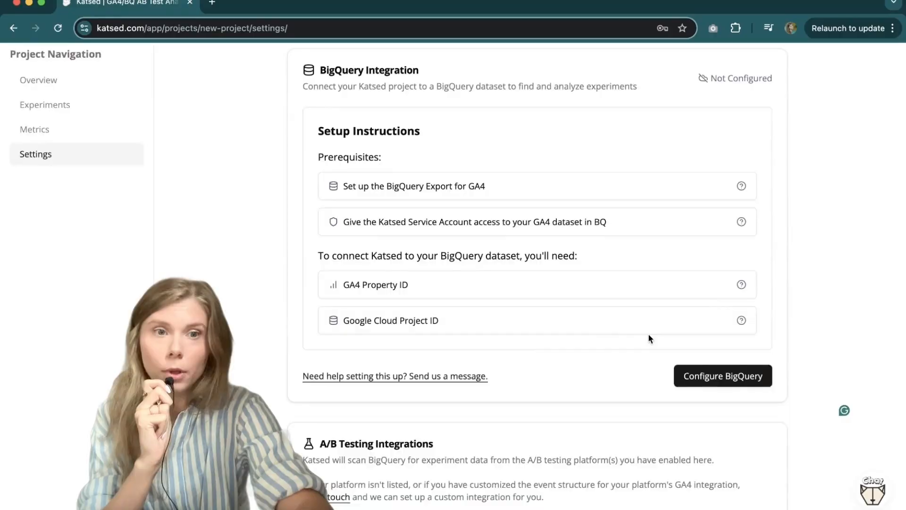
Step: Open the BigQuery configuration dialog to inspect its fields, close it, and browse the A/B Testing Integrations section
click(757, 365)
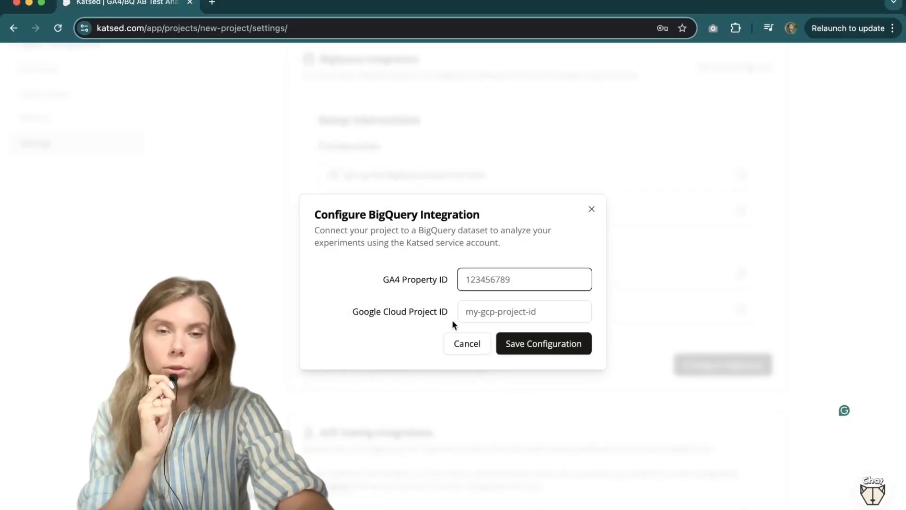
click(687, 266)
scroll(687, 267, up, 3)
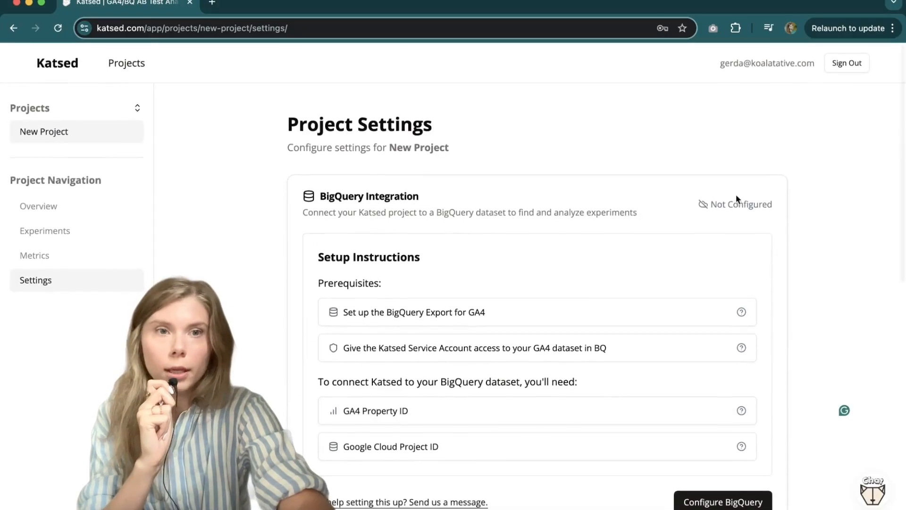
scroll(780, 225, down, 2)
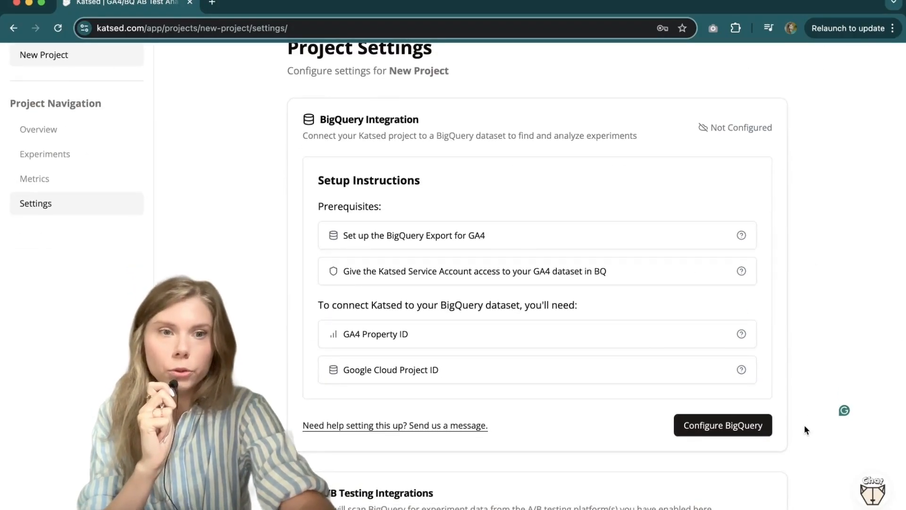
scroll(811, 444, down, 4)
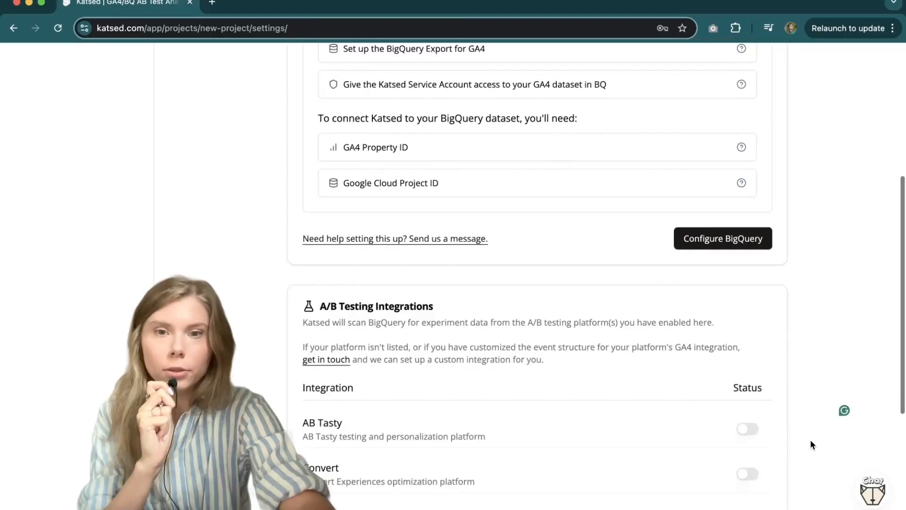
scroll(811, 444, down, 4)
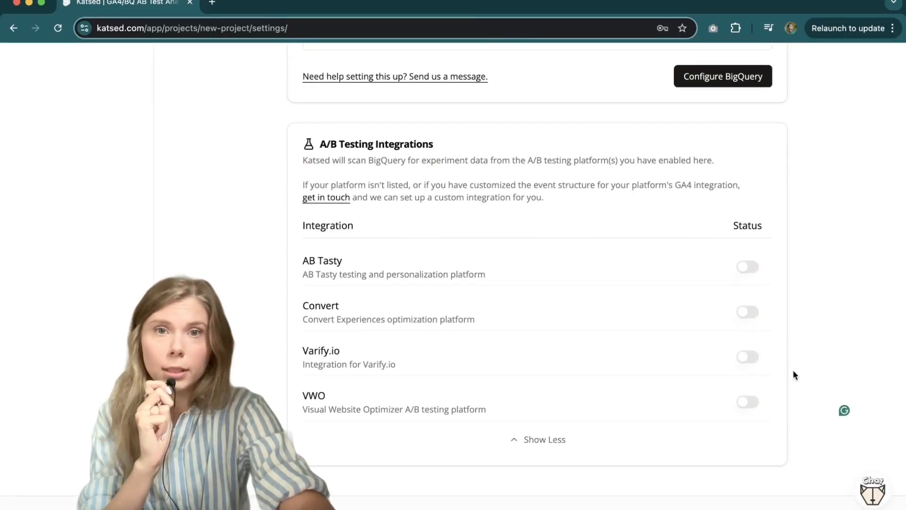
Step: Enable the VWO integration in the A/B Testing Integrations list
scroll(828, 279, up, 1)
scroll(828, 277, up, 1)
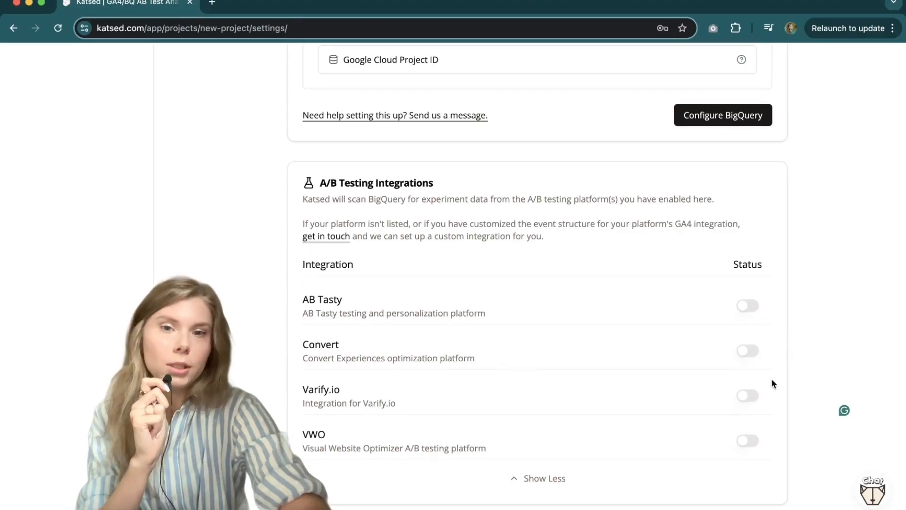
click(749, 442)
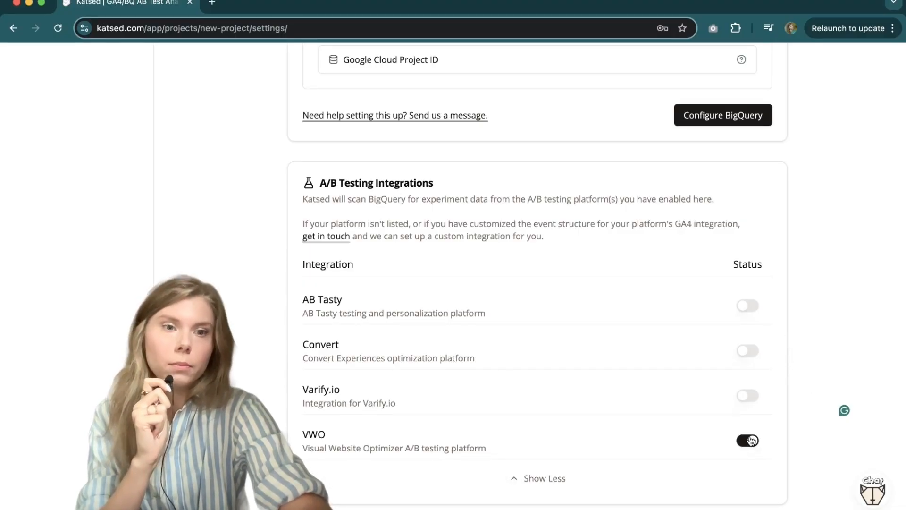
scroll(770, 349, down, 2)
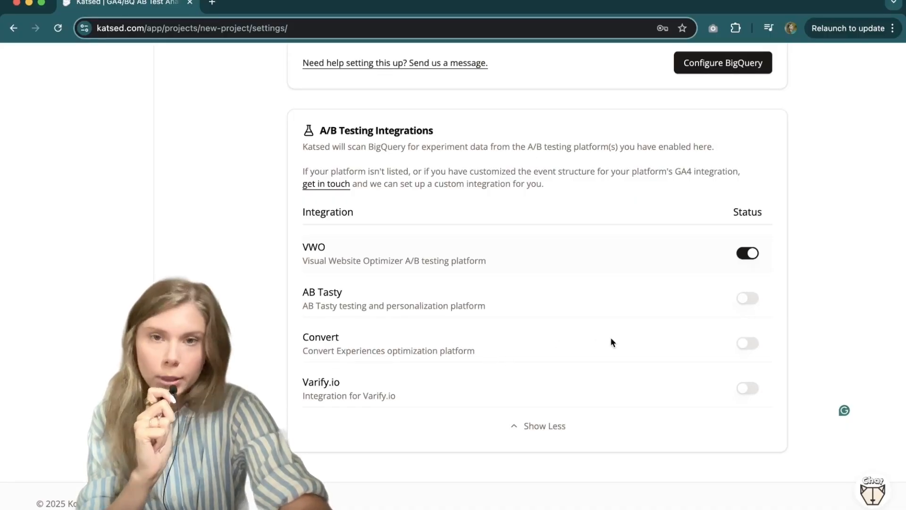
scroll(795, 226, up, 1)
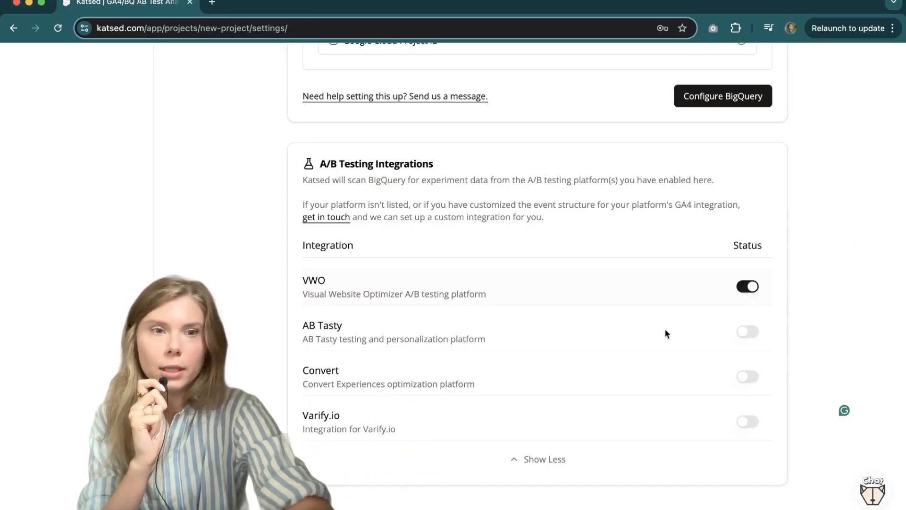
scroll(728, 357, up, 2)
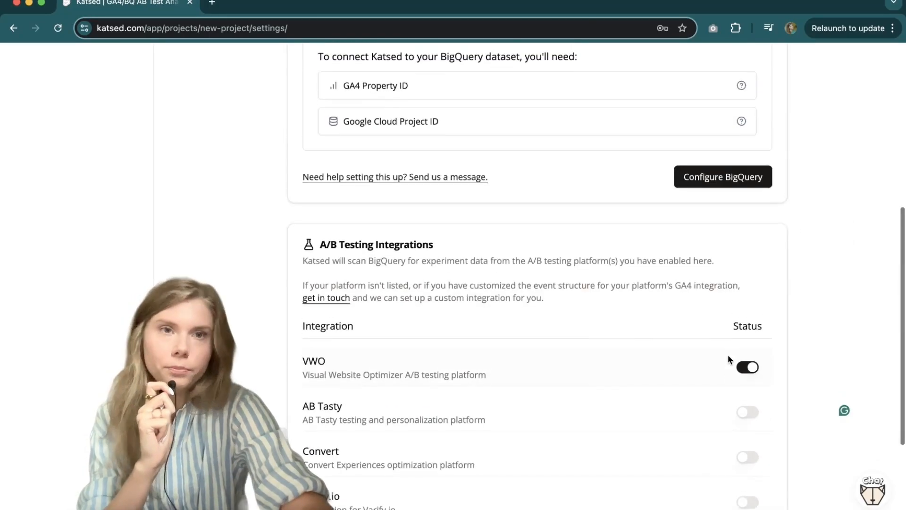
scroll(728, 357, up, 7)
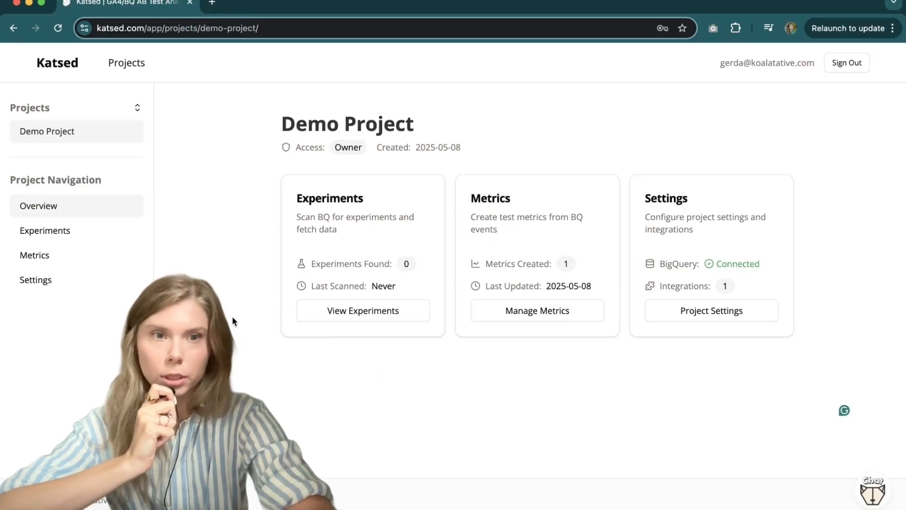
Step: Open the Demo Project experiments page and scan BigQuery for experiments
click(389, 307)
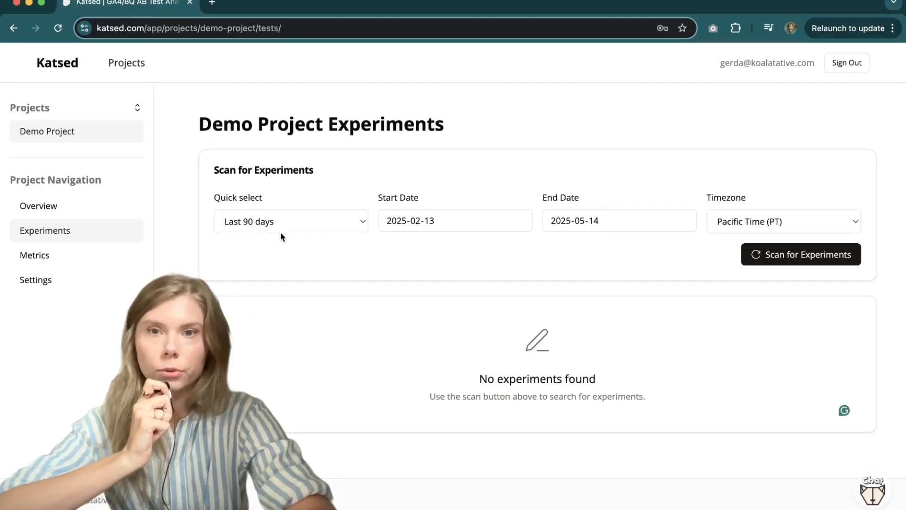
click(308, 225)
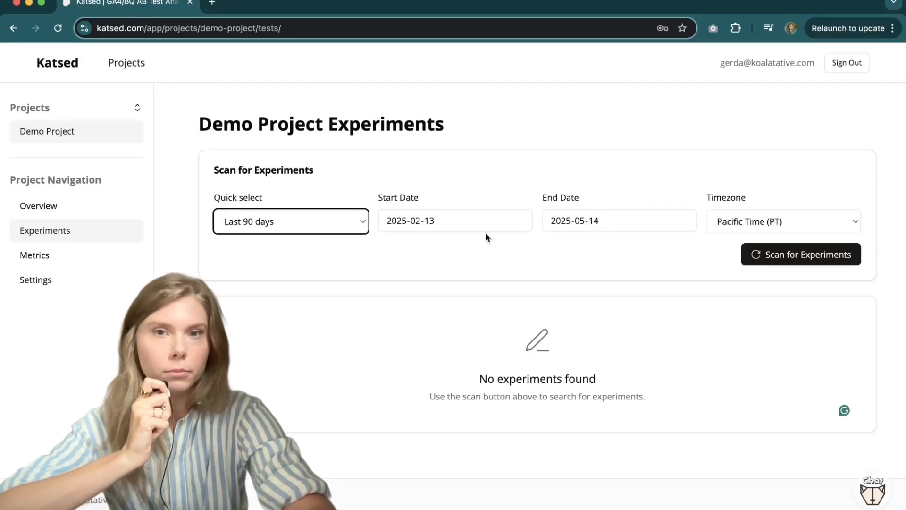
click(561, 286)
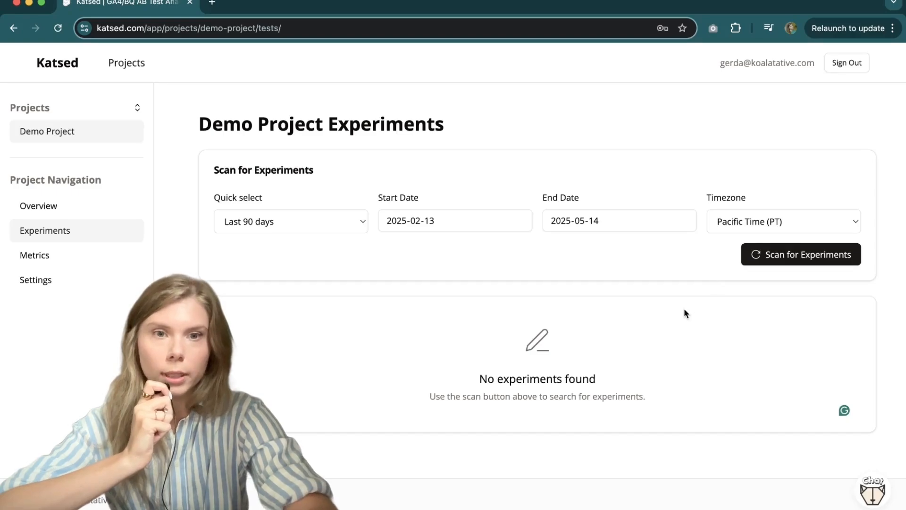
click(831, 262)
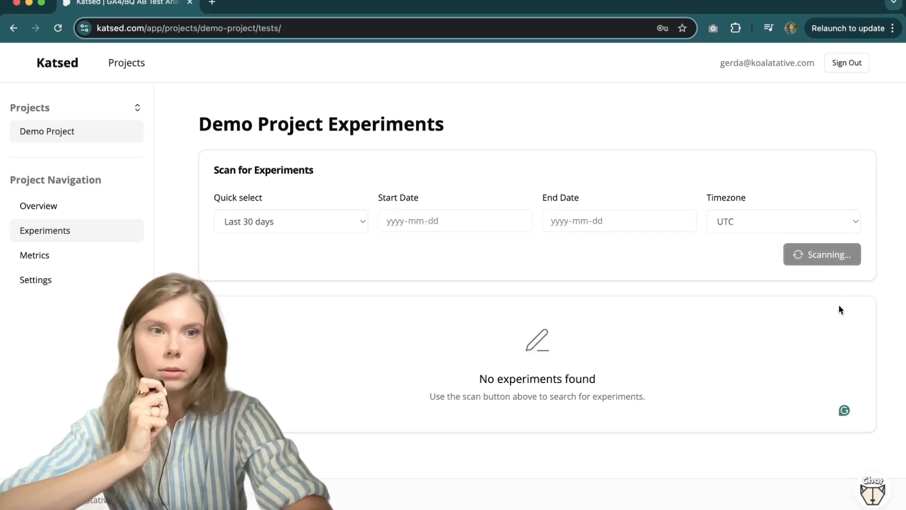
Step: Scroll through the list of scanned experiments
scroll(873, 369, down, 2)
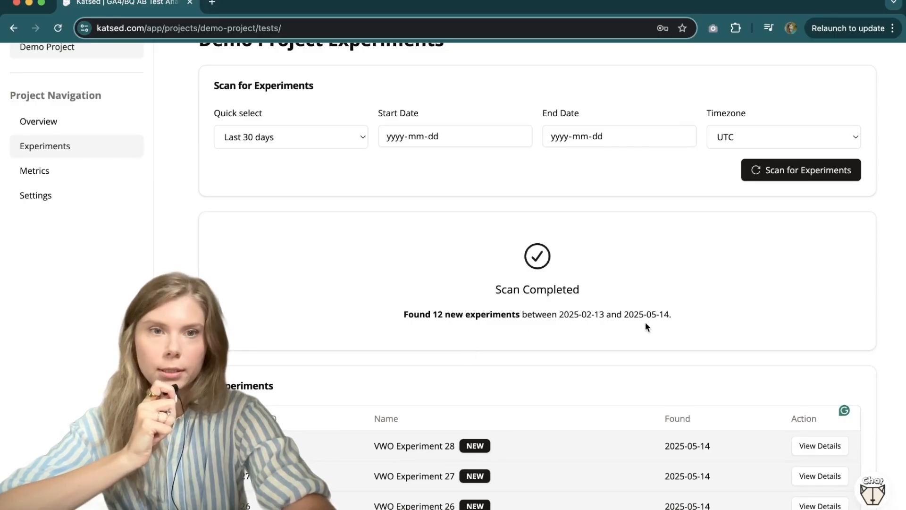
scroll(890, 345, down, 3)
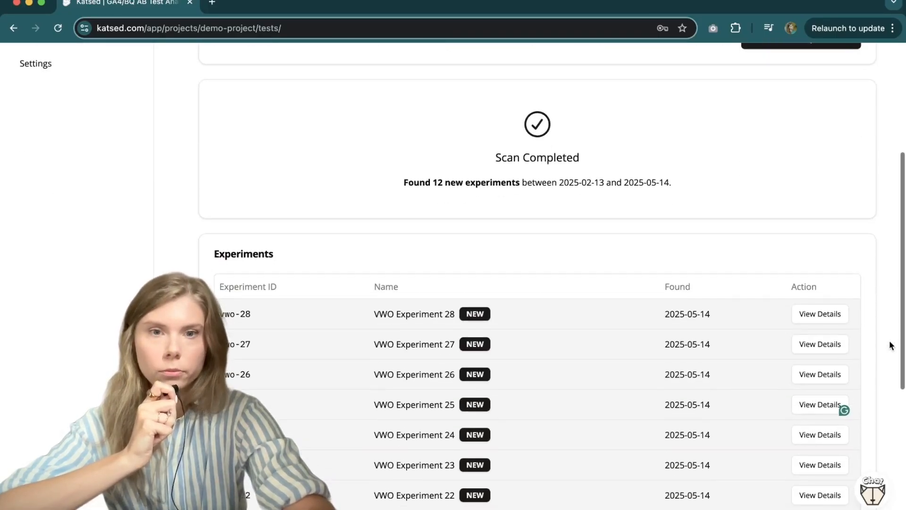
scroll(858, 287, down, 4)
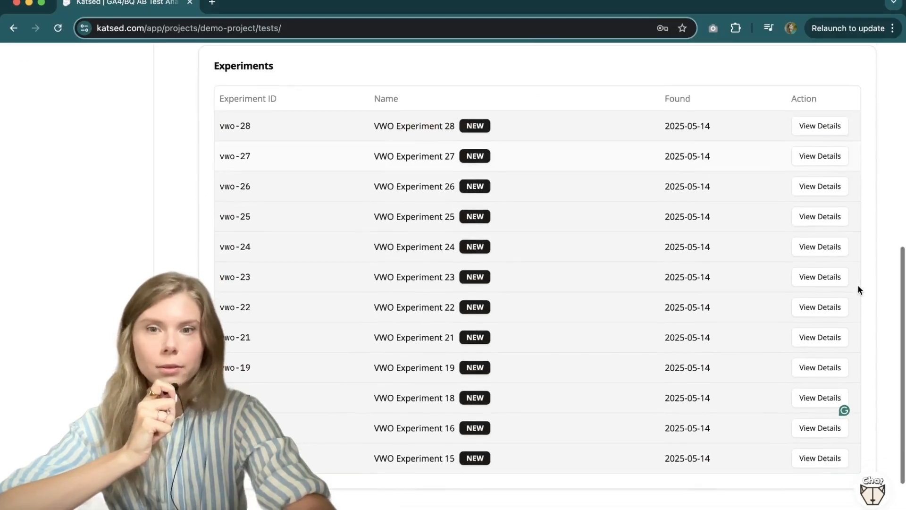
scroll(858, 286, up, 1)
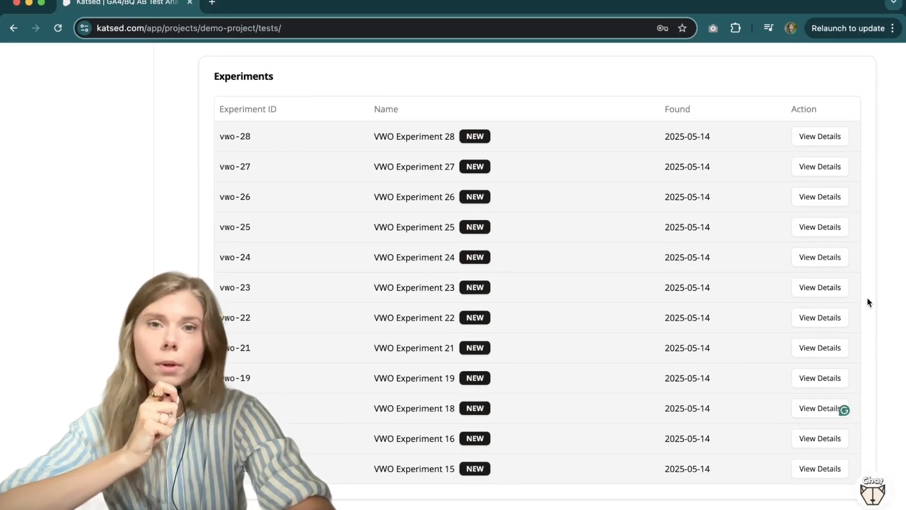
scroll(876, 246, down, 1)
scroll(876, 247, up, 2)
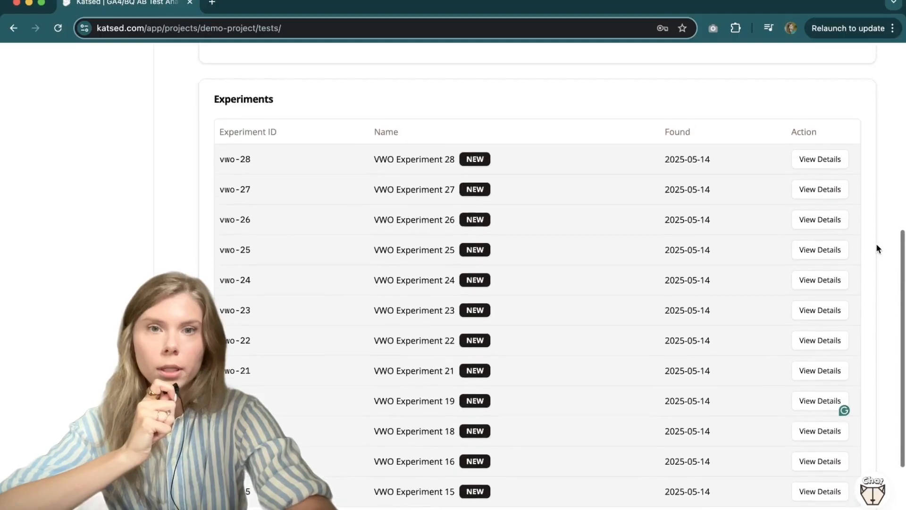
Step: Open the details of VWO Experiment 28 and select the Lead Form Submitted metric
click(825, 161)
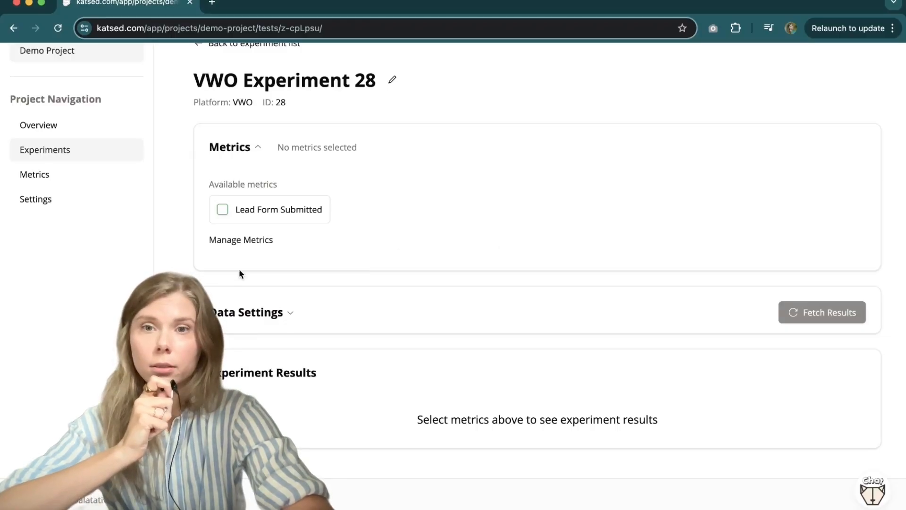
click(238, 210)
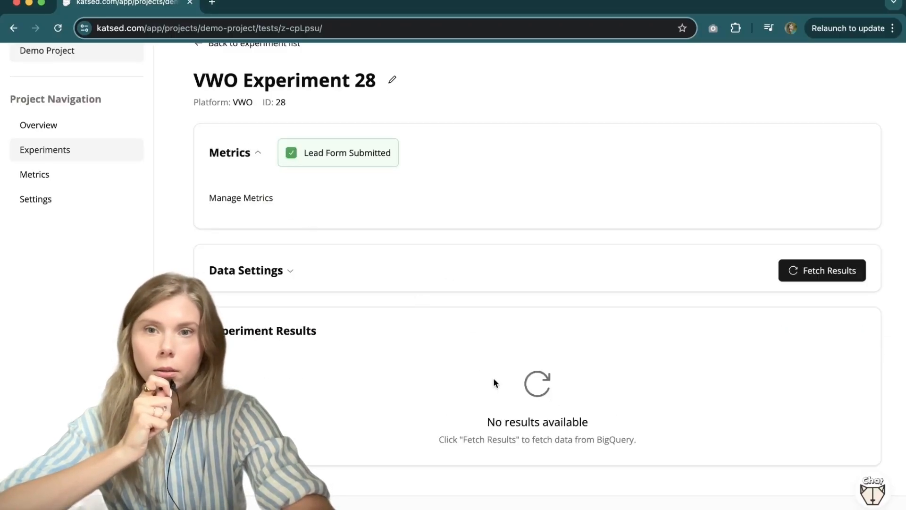
Step: Fetch the experiment results from BigQuery
click(831, 271)
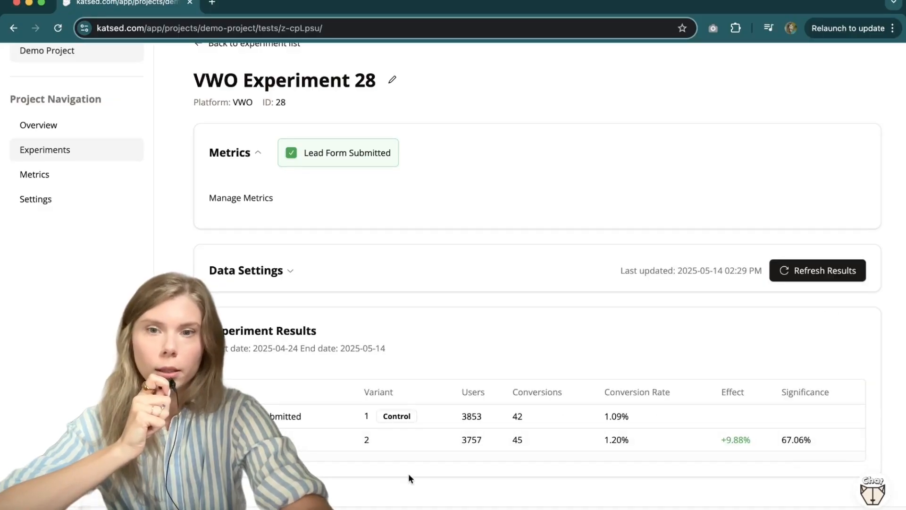
scroll(408, 473, down, 2)
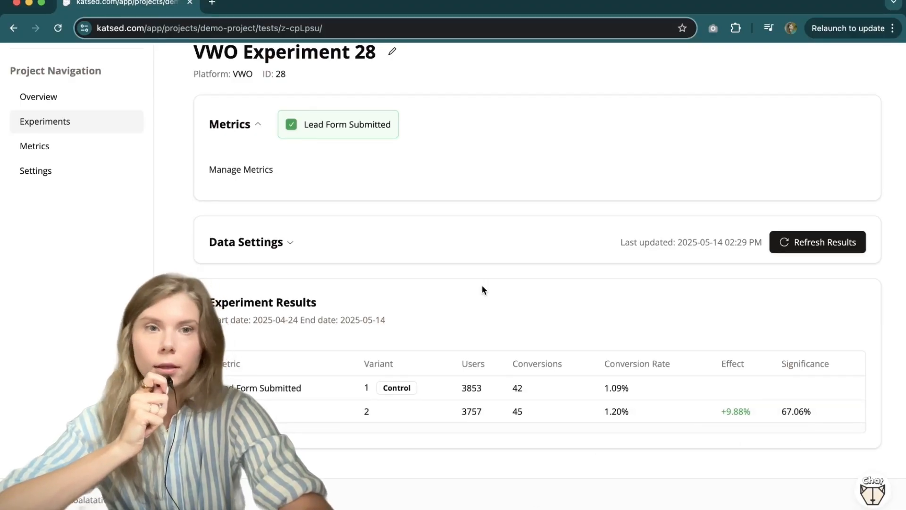
Step: Expand Data Settings and switch the stats display from Significance % to p-Value
click(280, 247)
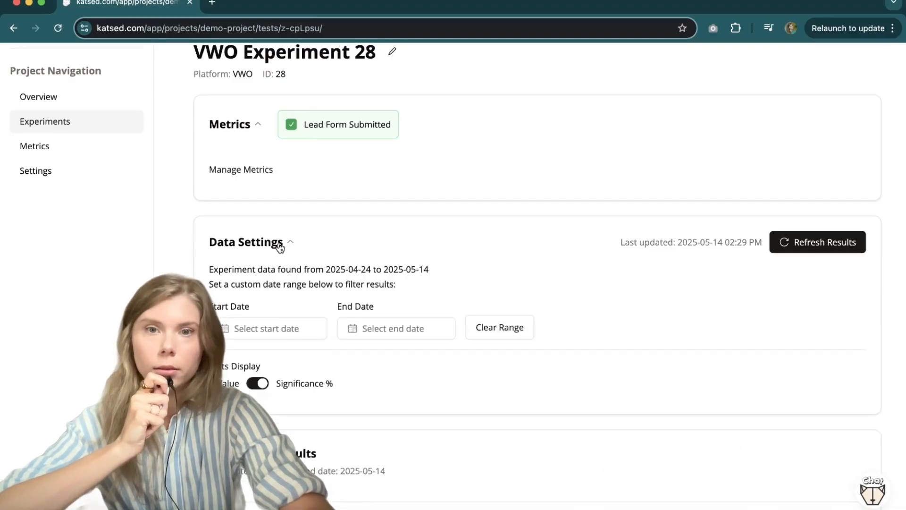
scroll(361, 323, down, 2)
scroll(361, 323, down, 3)
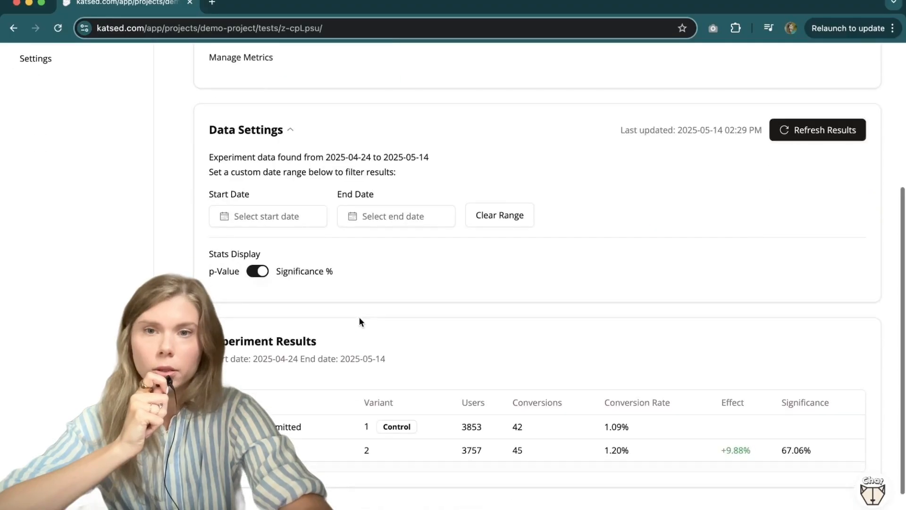
click(261, 272)
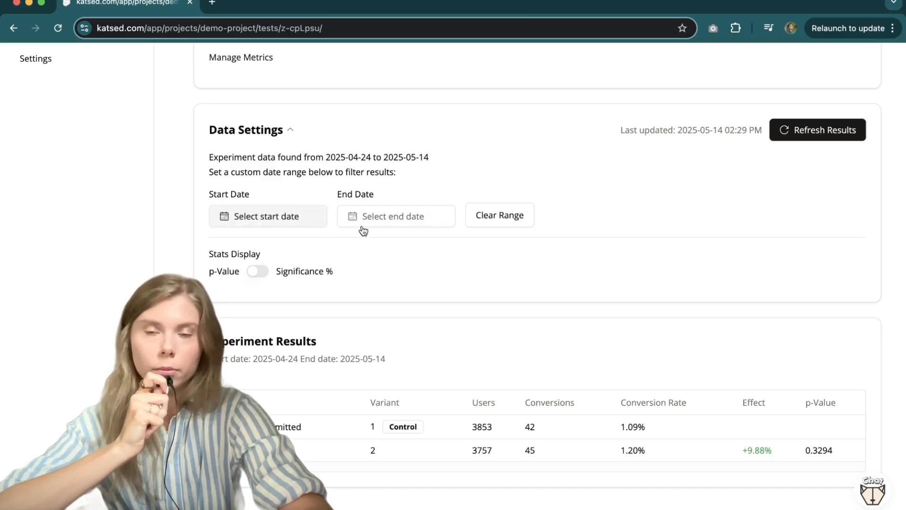
Step: Switch the stats display back to Significance %
click(257, 273)
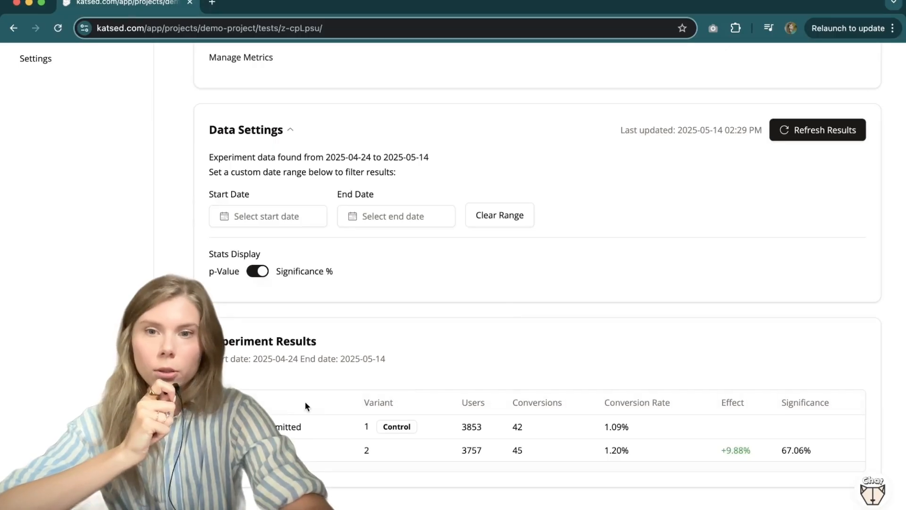
scroll(454, 318, up, 1)
scroll(454, 318, up, 3)
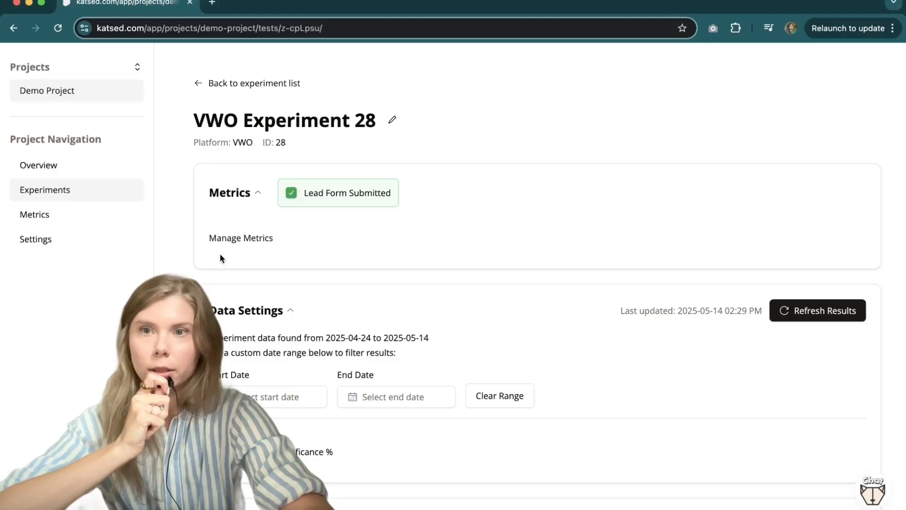
Step: Open Manage Metrics and choose the file_download BigQuery event to create a new metric from
click(262, 246)
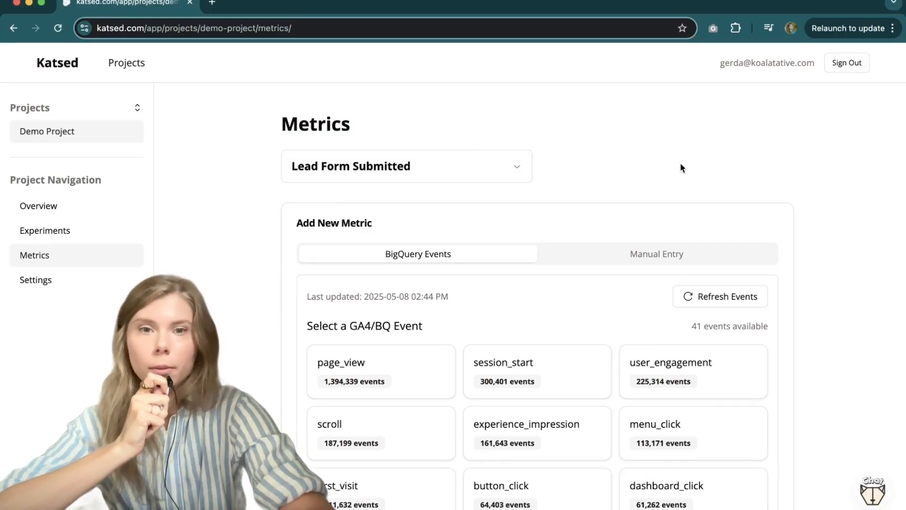
scroll(811, 355, down, 2)
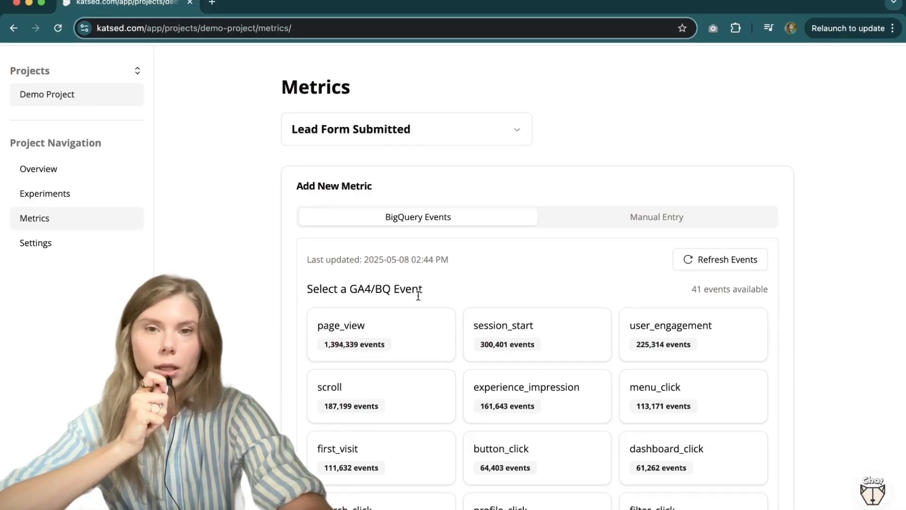
scroll(780, 435, down, 5)
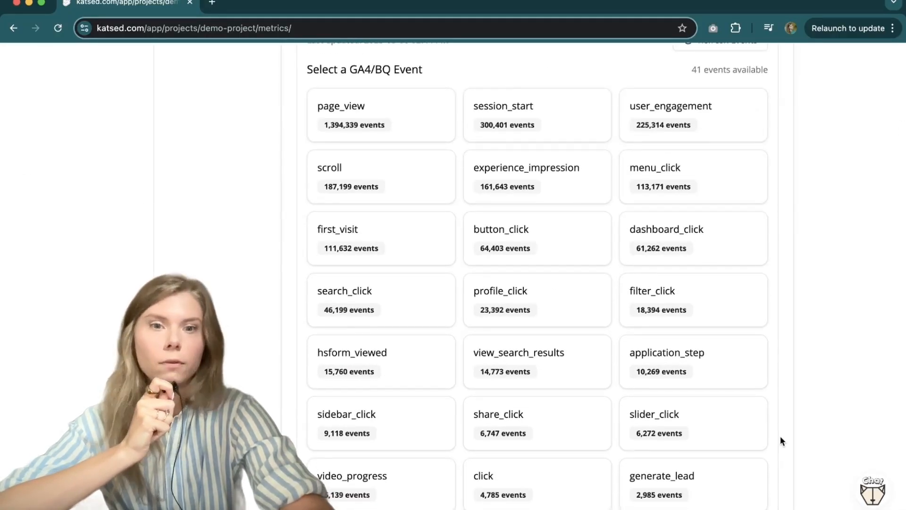
scroll(780, 438, down, 5)
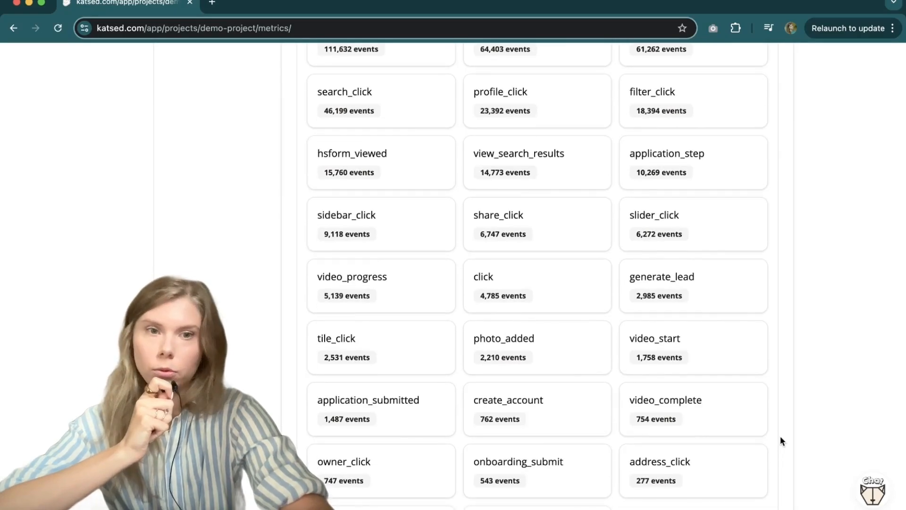
scroll(780, 438, down, 3)
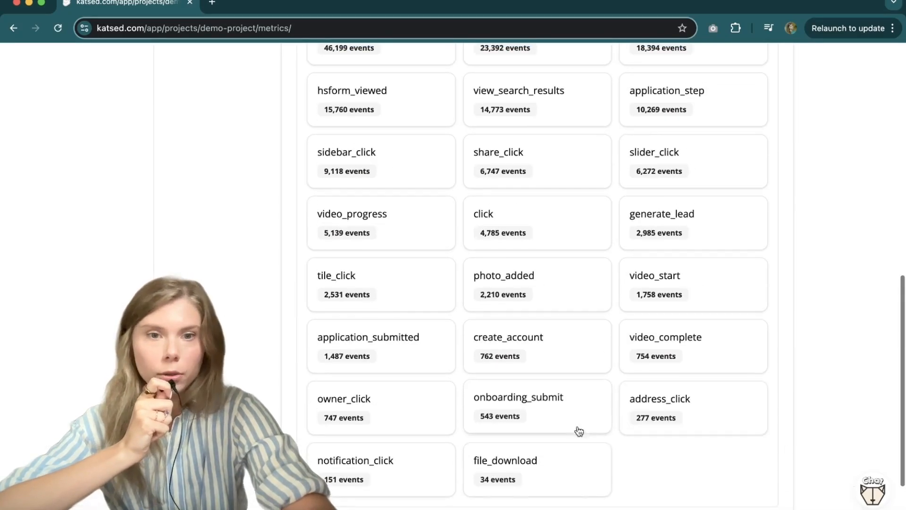
click(565, 473)
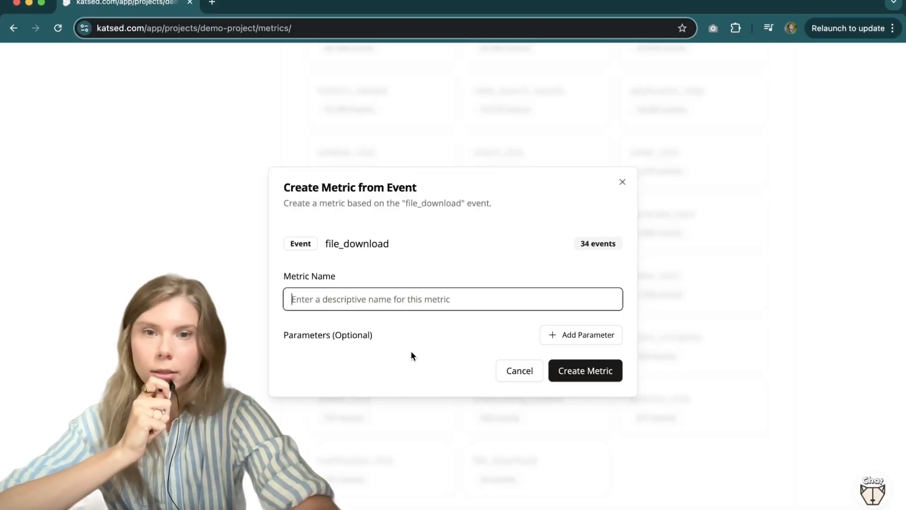
click(596, 338)
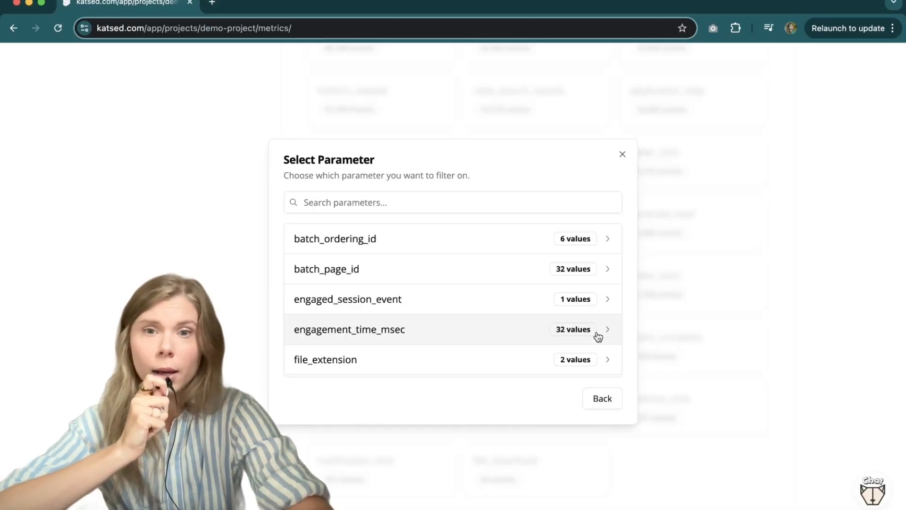
scroll(580, 324, down, 3)
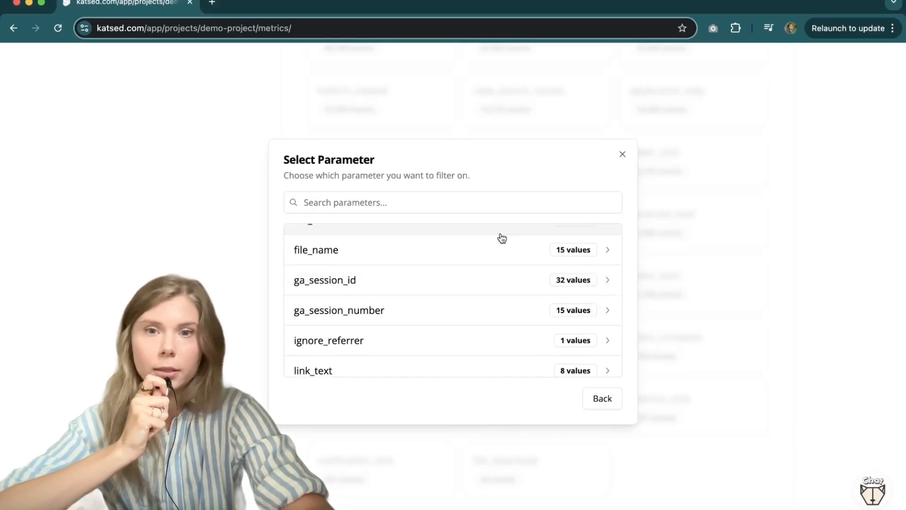
scroll(519, 292, down, 2)
scroll(522, 301, up, 6)
click(611, 401)
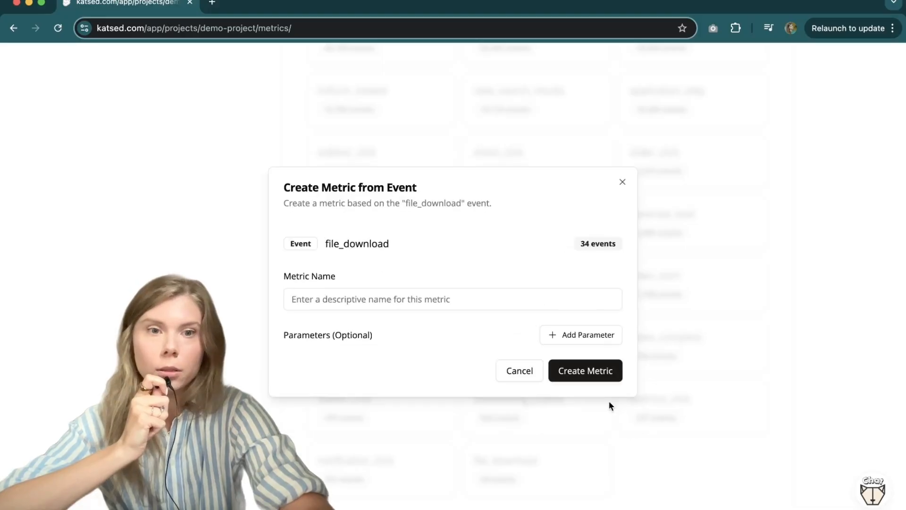
Step: Name the metric file download and create it
click(441, 302)
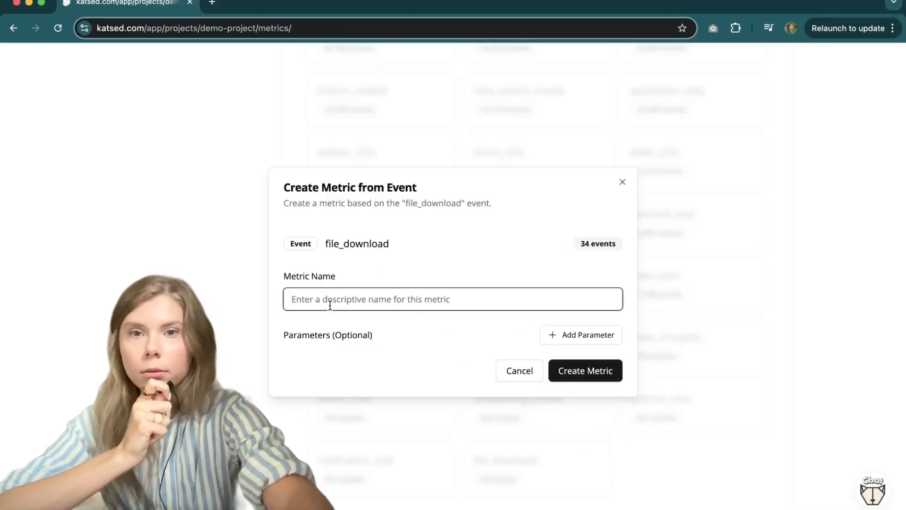
text(file do)
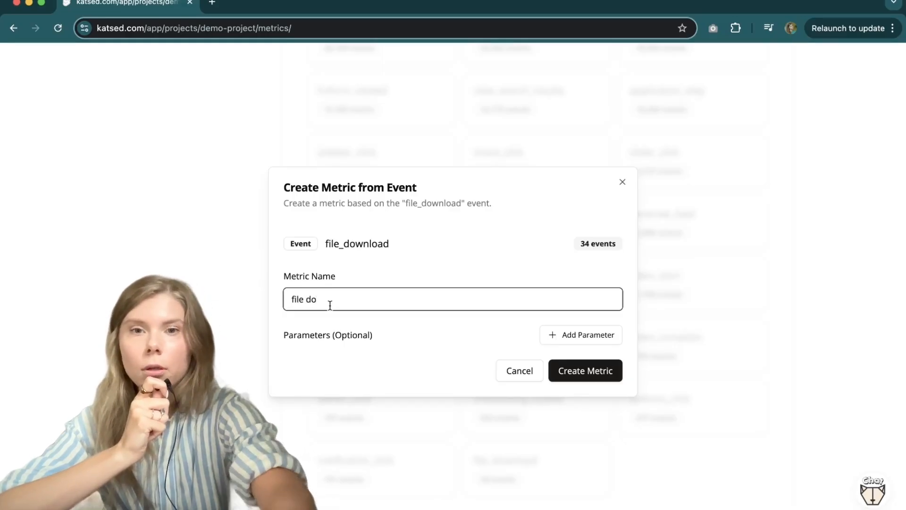
text(wnlo)
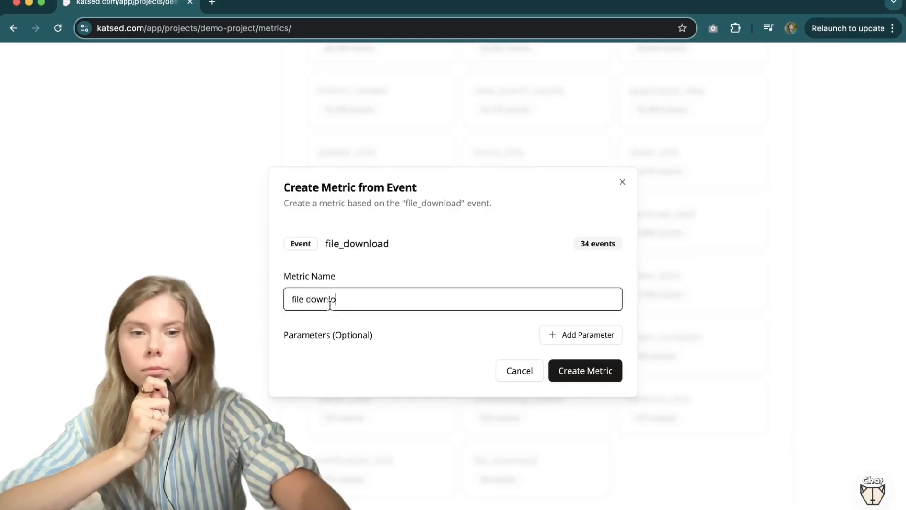
text(ad)
click(596, 372)
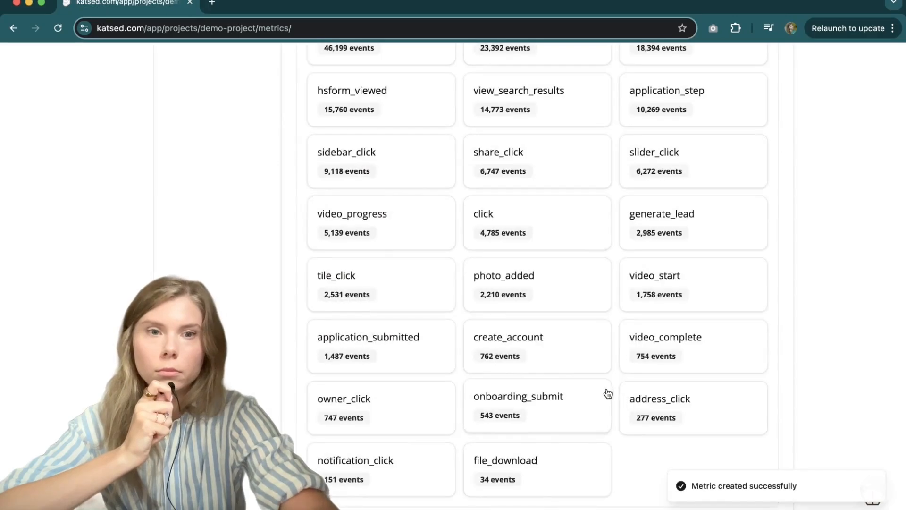
Step: Create a metric named menu click from the menu_click event
scroll(789, 176, up, 2)
scroll(788, 172, up, 5)
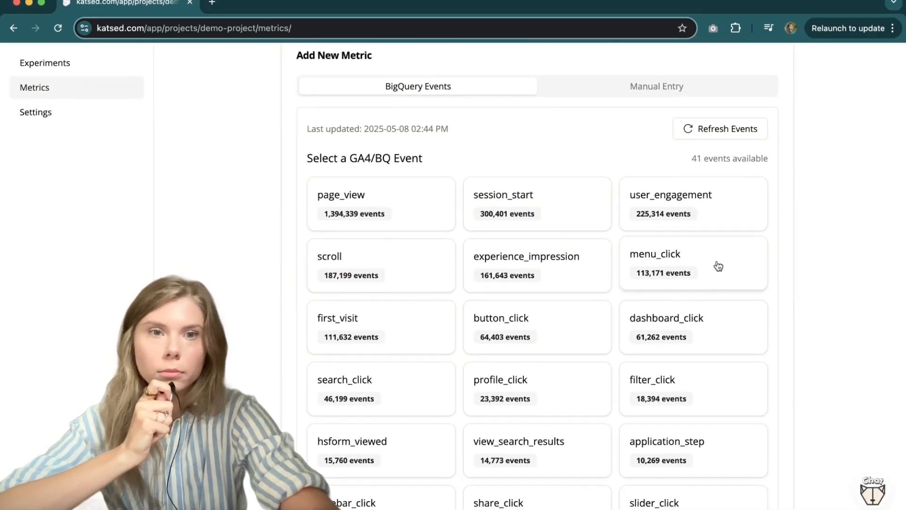
click(717, 265)
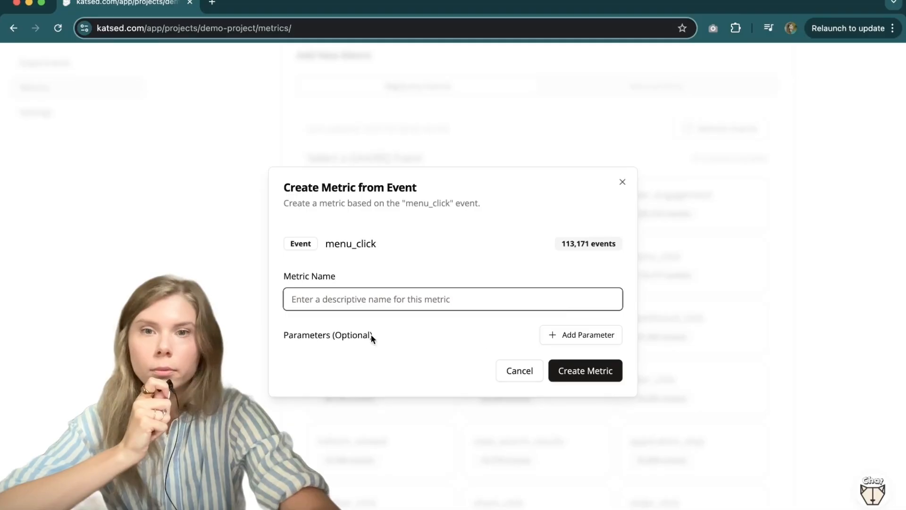
text(menu click)
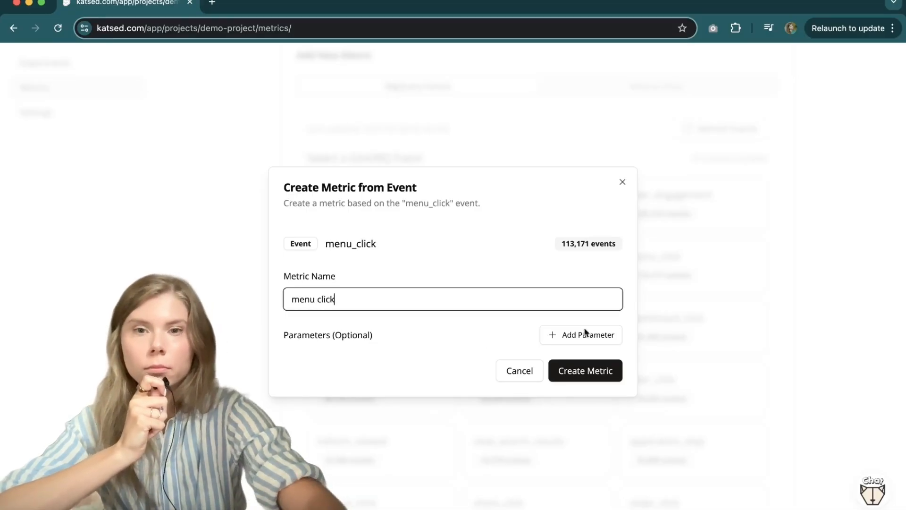
click(599, 373)
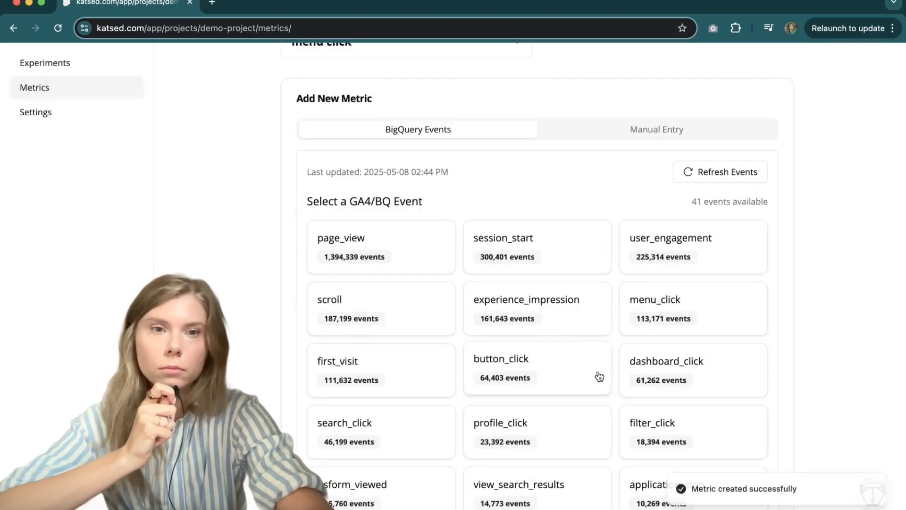
Step: Return to the experiments list and open the details of VWO Experiment 28
scroll(675, 271, up, 4)
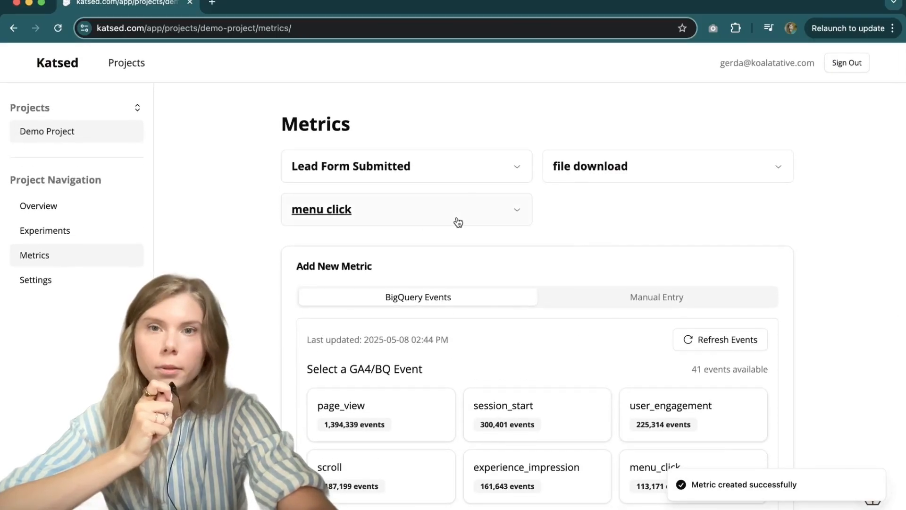
click(111, 233)
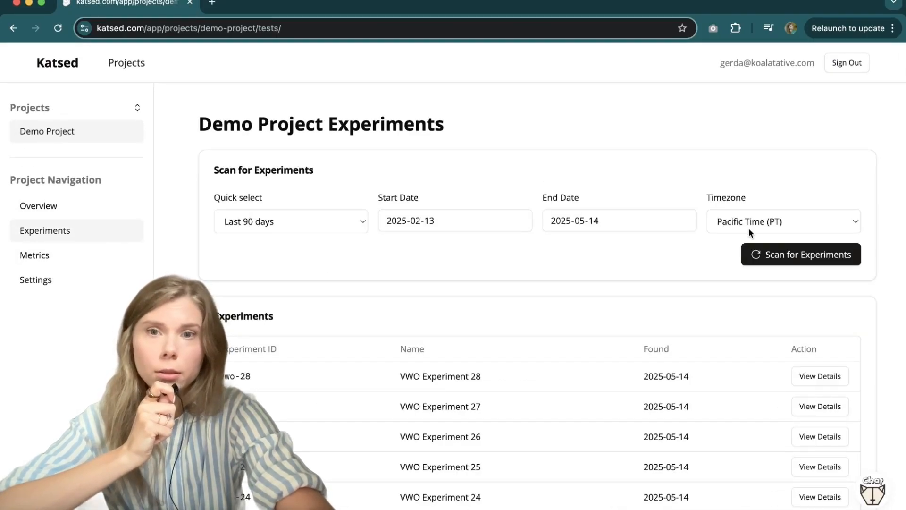
click(824, 375)
scroll(580, 328, down, 3)
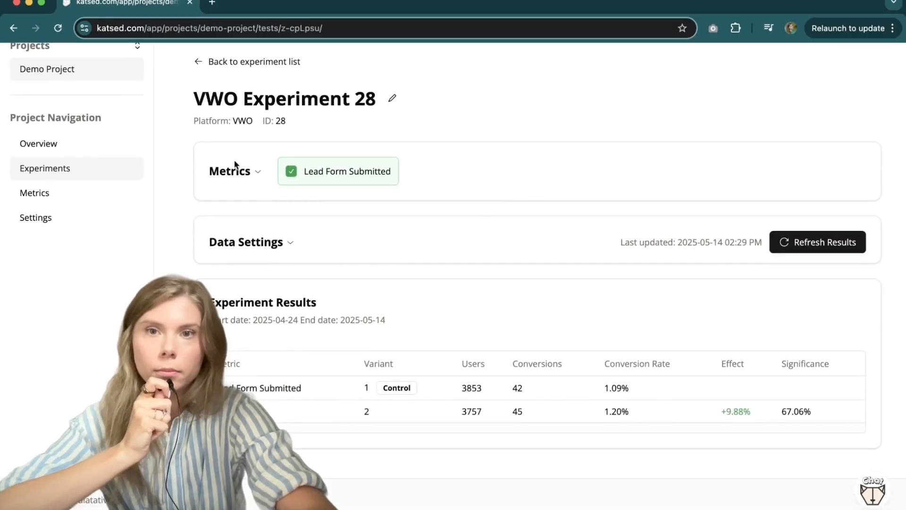
Step: Expand the experiment's metrics and add file download and menu click to it
click(255, 172)
scroll(488, 243, down, 3)
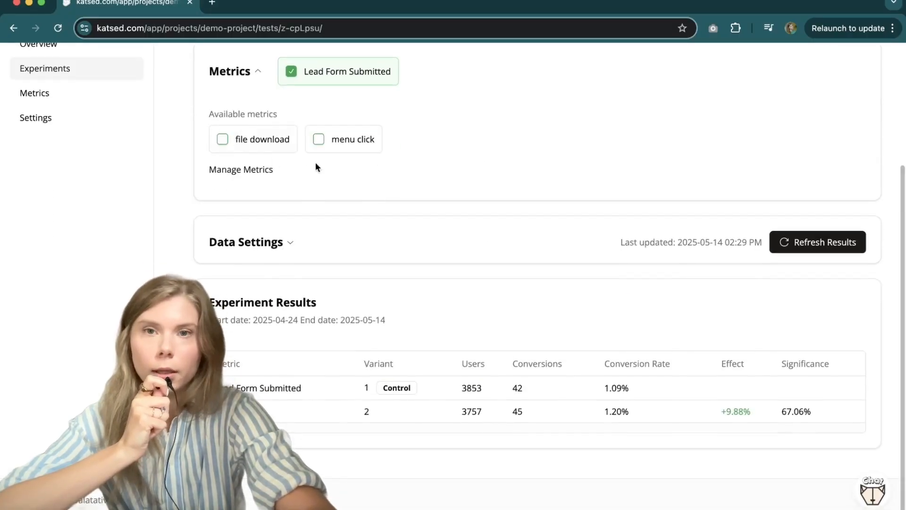
scroll(314, 155, up, 2)
click(269, 189)
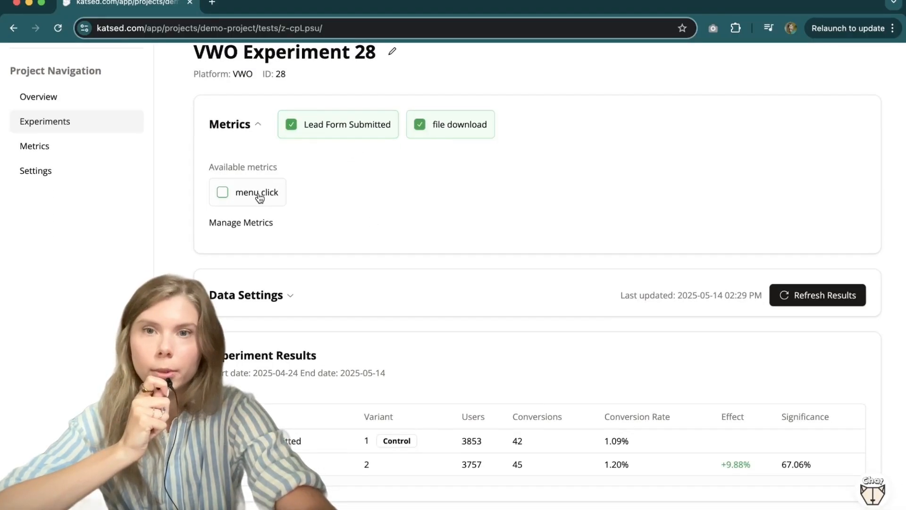
click(257, 192)
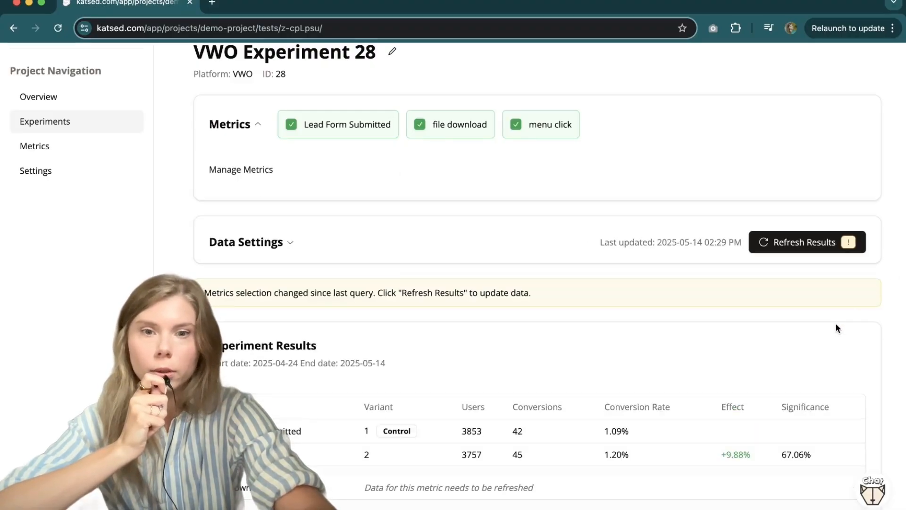
Step: Refresh the experiment results from BigQuery for all three selected metrics
click(807, 249)
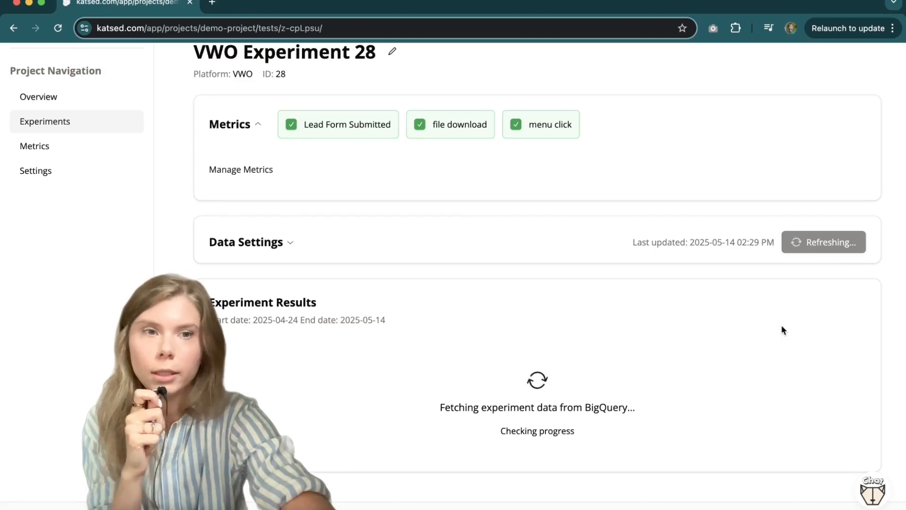
scroll(873, 315, down, 3)
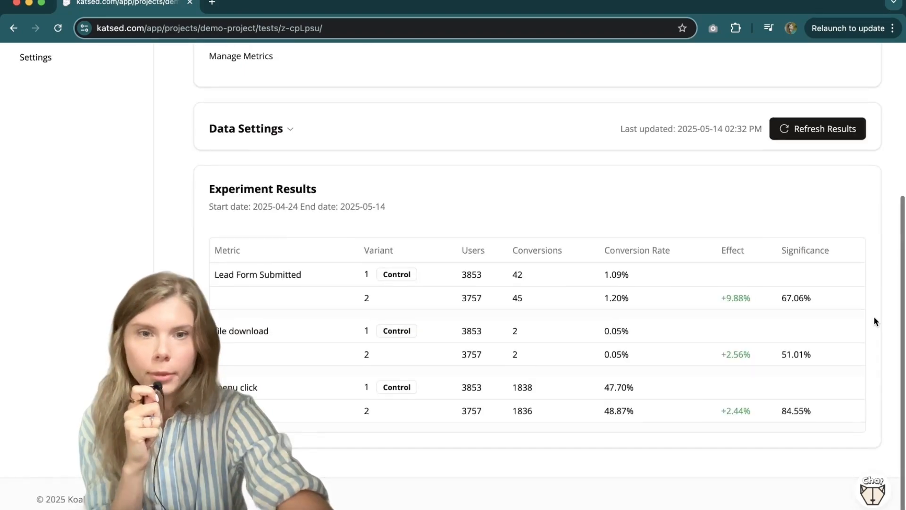
scroll(874, 316, up, 1)
scroll(874, 316, up, 1)
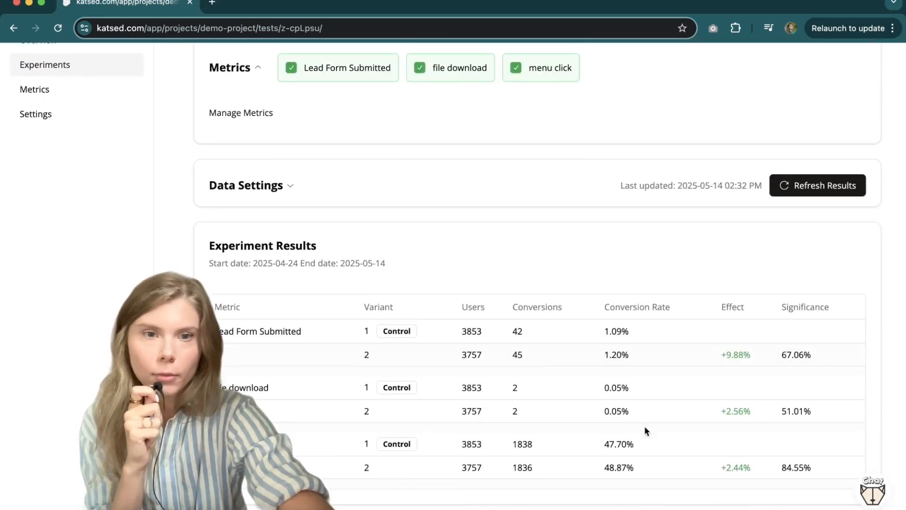
scroll(602, 382, down, 1)
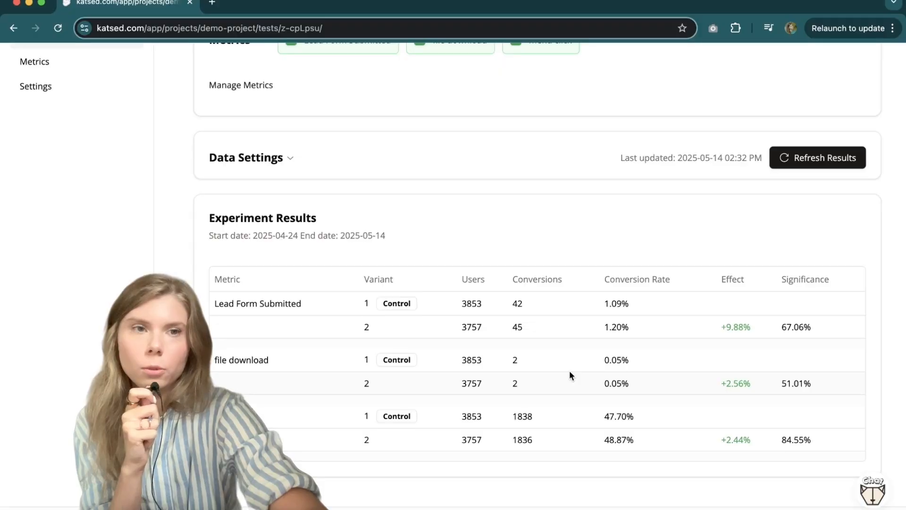
scroll(604, 431, down, 1)
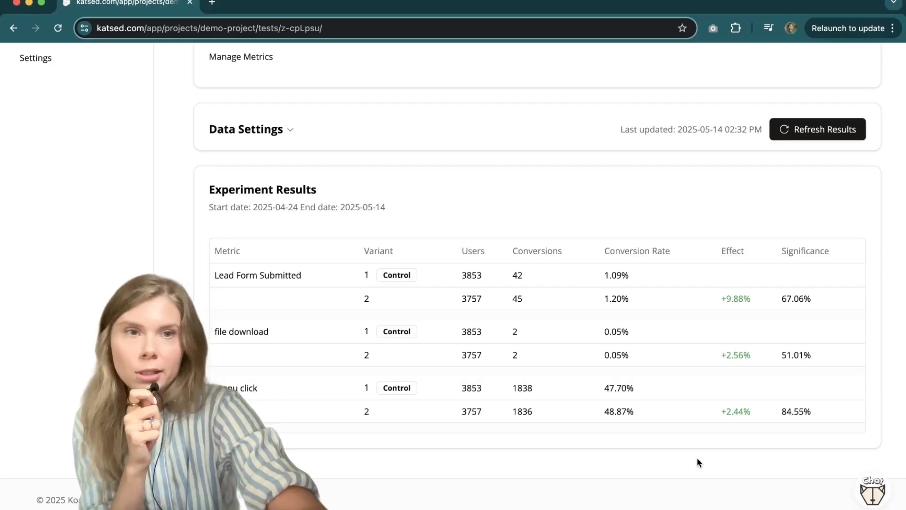
scroll(697, 460, up, 5)
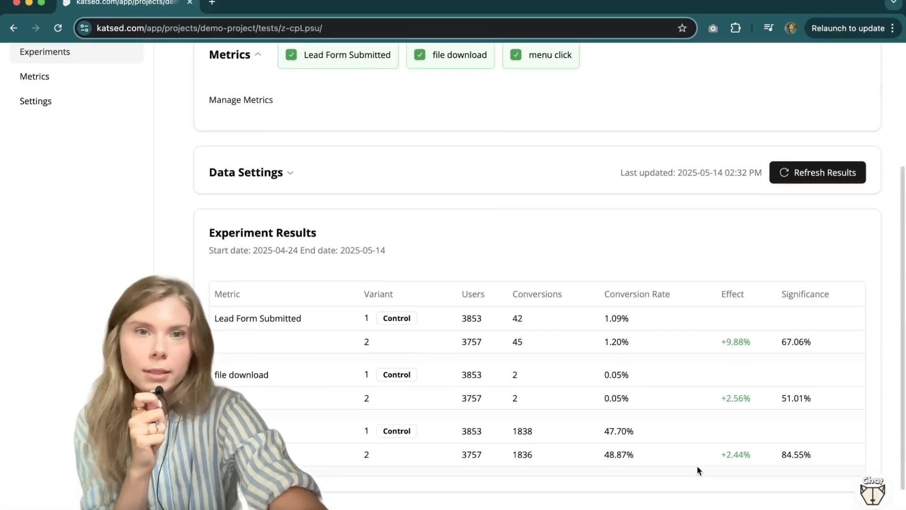
scroll(574, 333, up, 4)
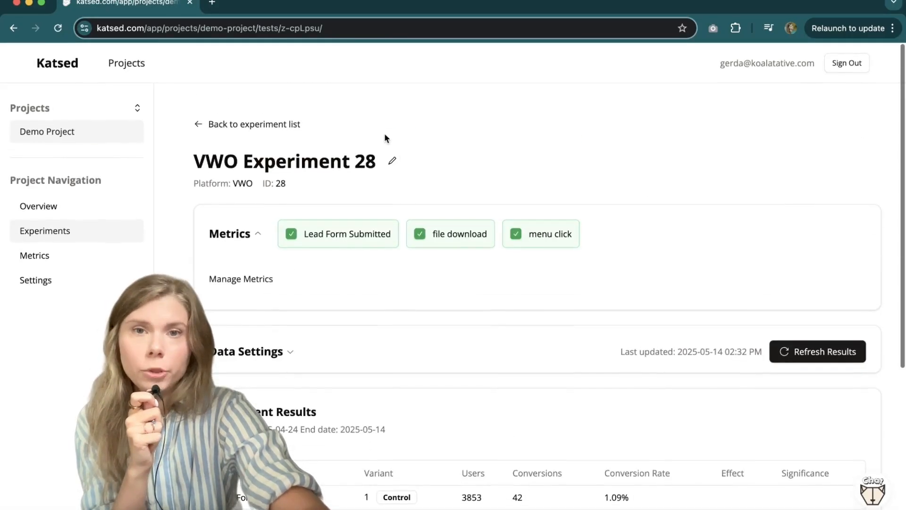
click(390, 159)
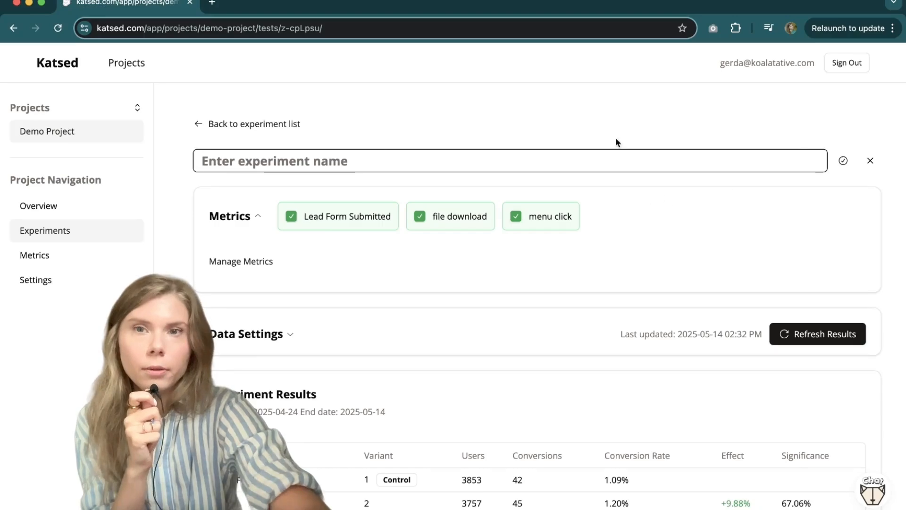
click(870, 161)
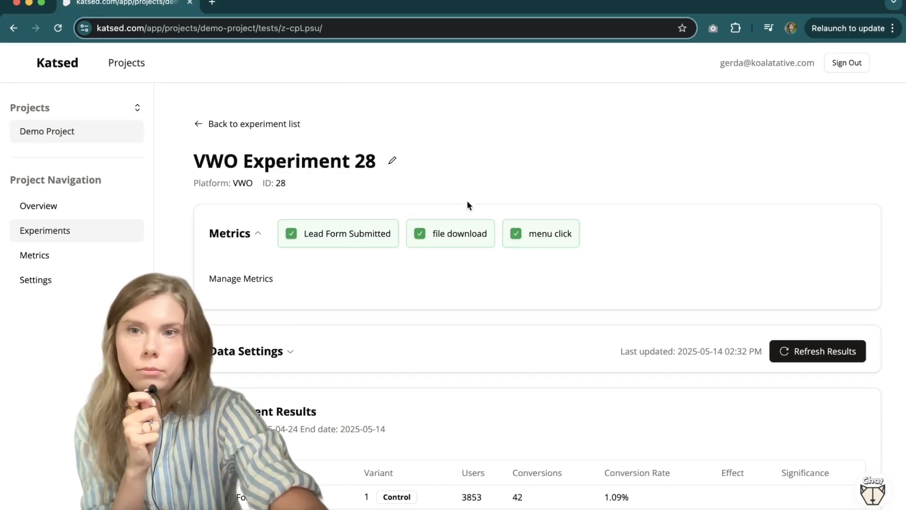
scroll(465, 193, down, 4)
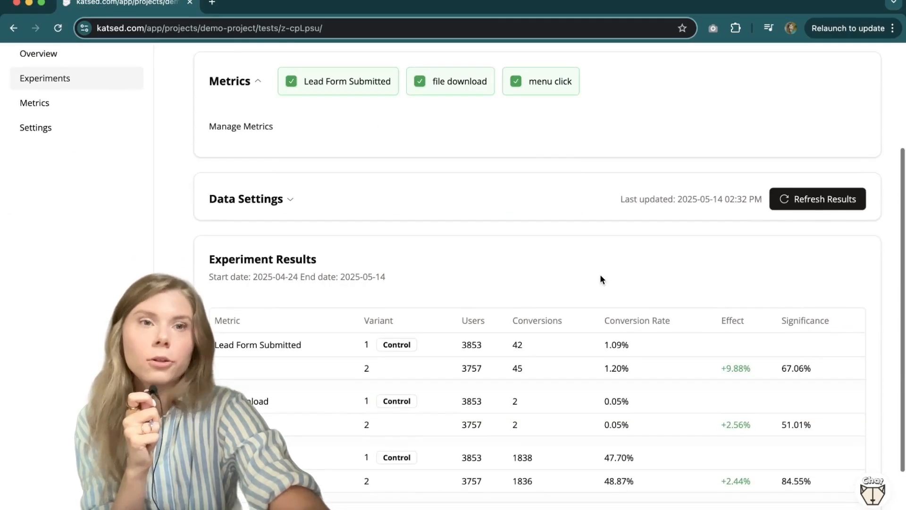
scroll(601, 278, down, 1)
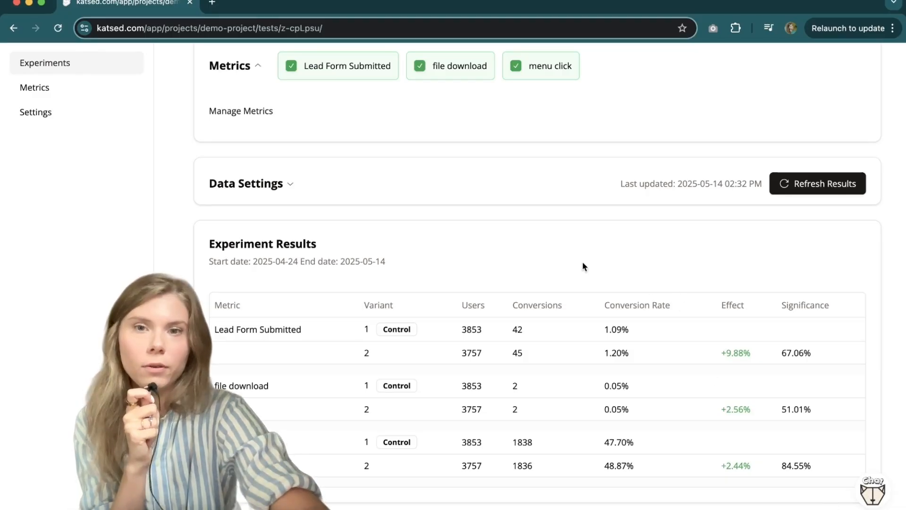
scroll(582, 267, up, 4)
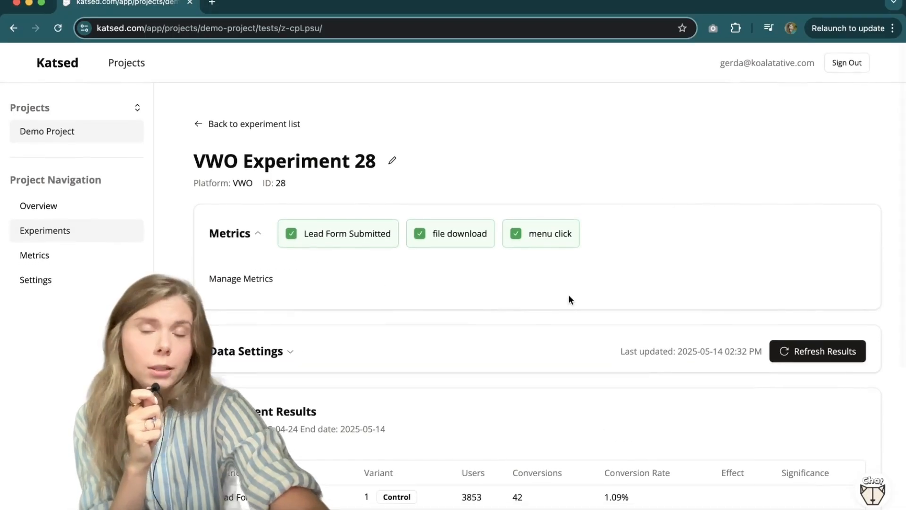